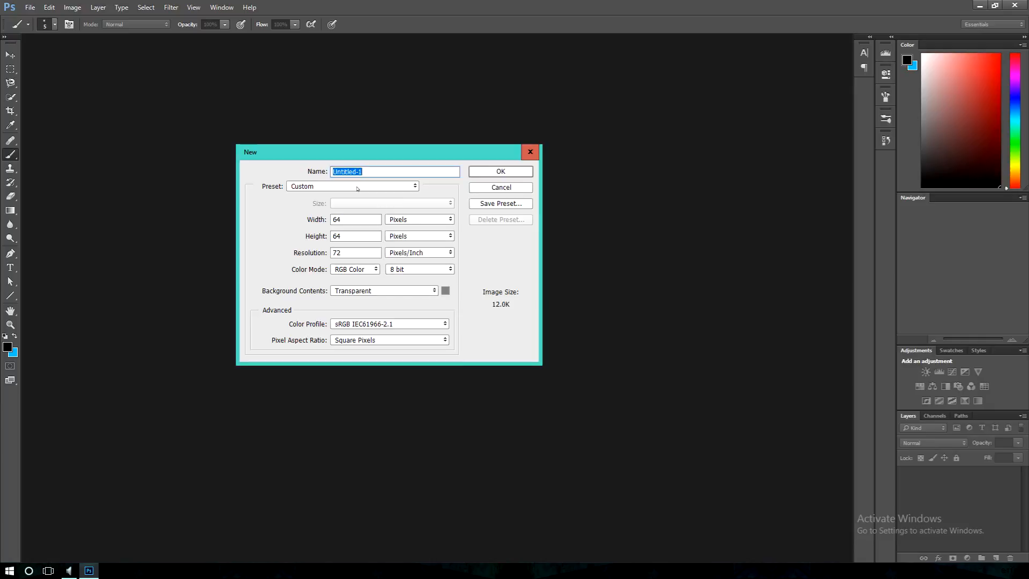
- Name the new document "Lenexitia Design"
text(n)
key(BackSpace)
key(ctrl+a)
key(BackSpace)
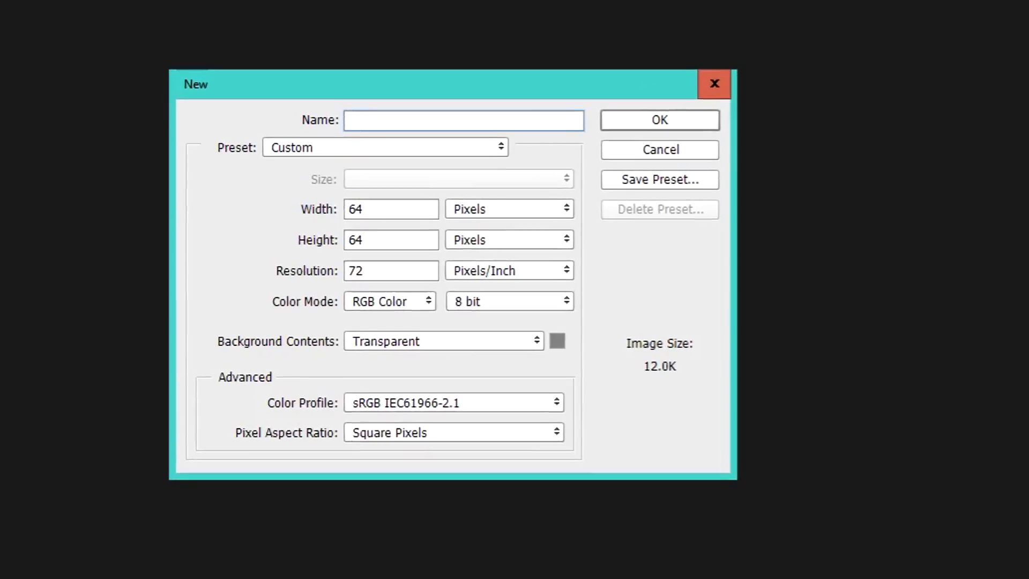
text(Lebnew)
key(BackSpace)
key(BackSpace)
key(BackSpace)
key(BackSpace)
text(nm)
key(BackSpace)
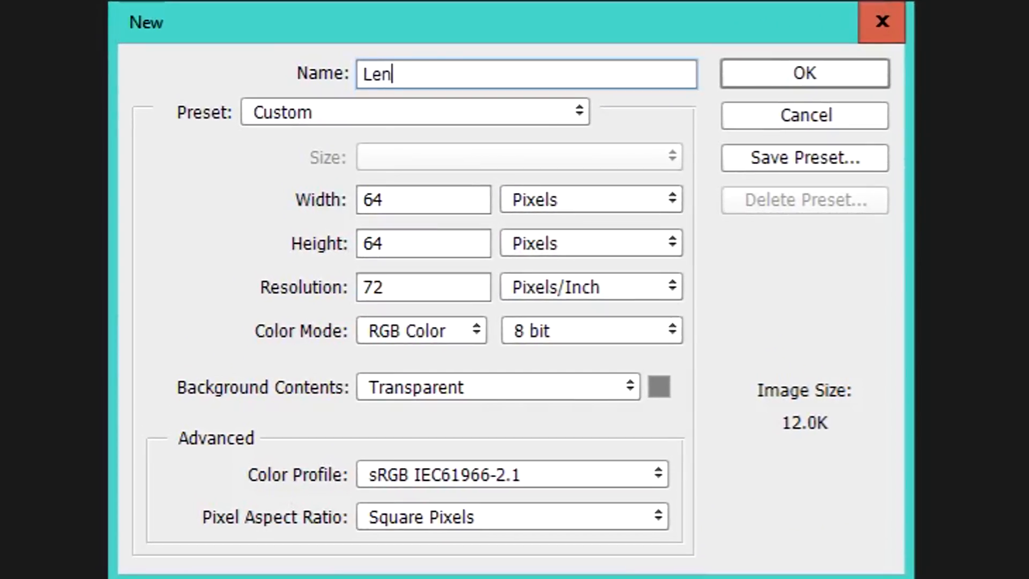
text(exitia Design)
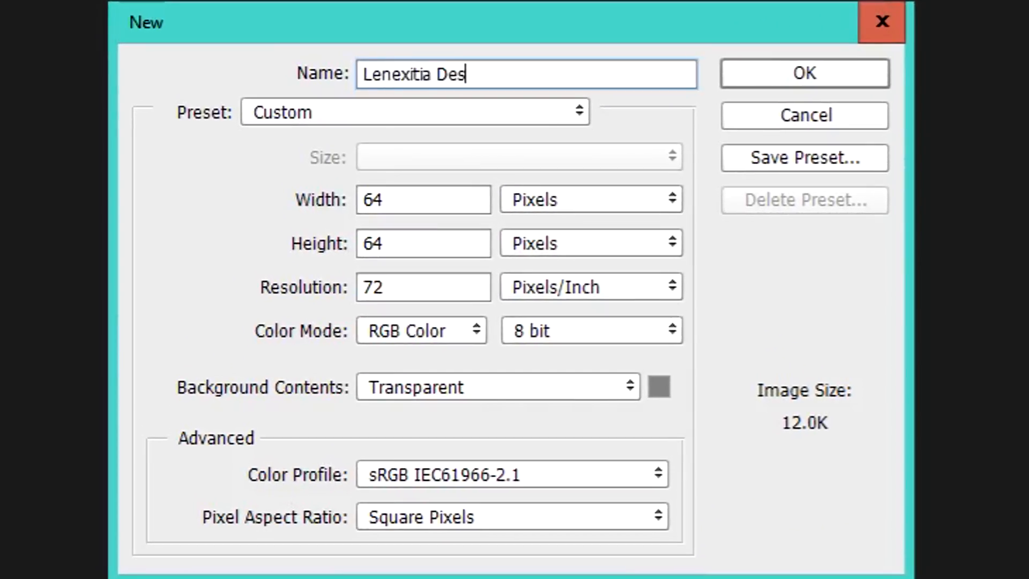
- Set the new document's width to 1920 pixels and its height to 1080 pixels
click(411, 201)
drag(411, 201, 265, 177)
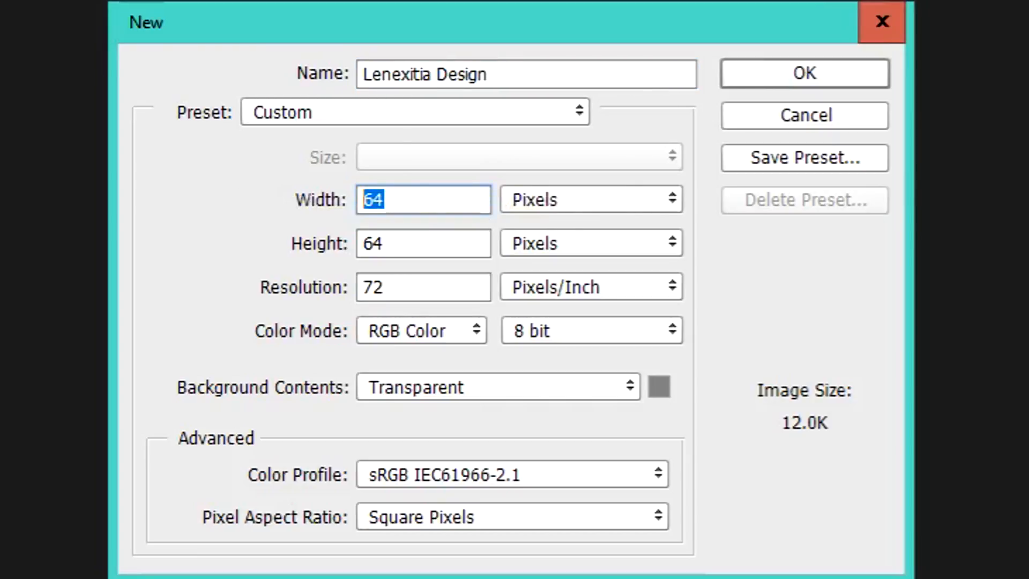
text(1920)
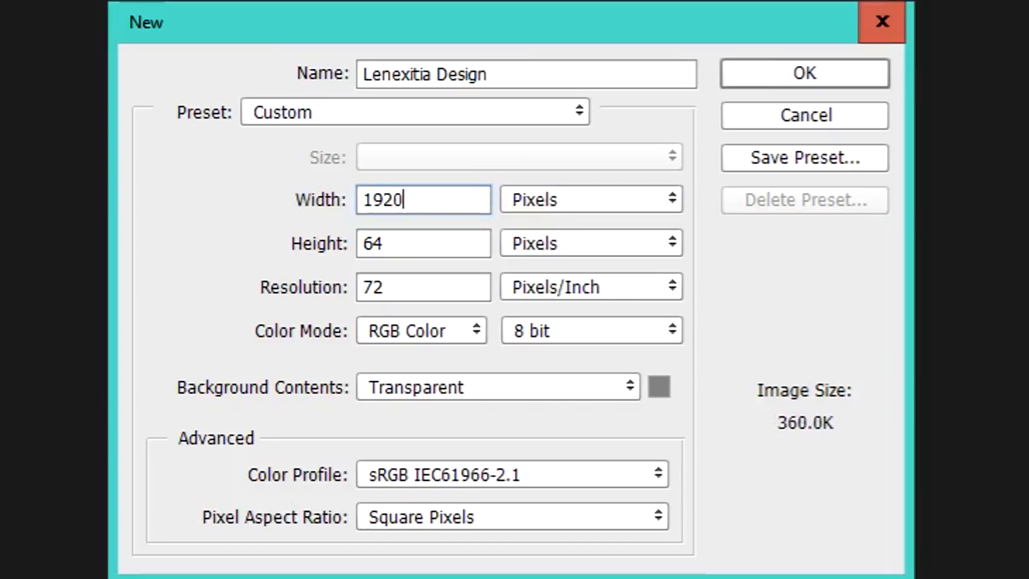
key(Tab)
key(Tab)
text(1088)
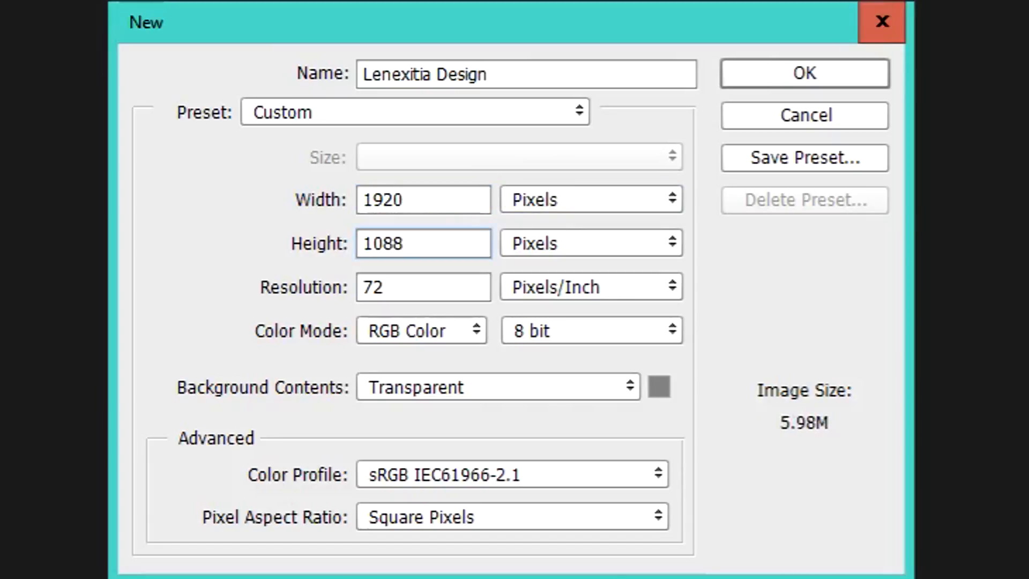
key(BackSpace)
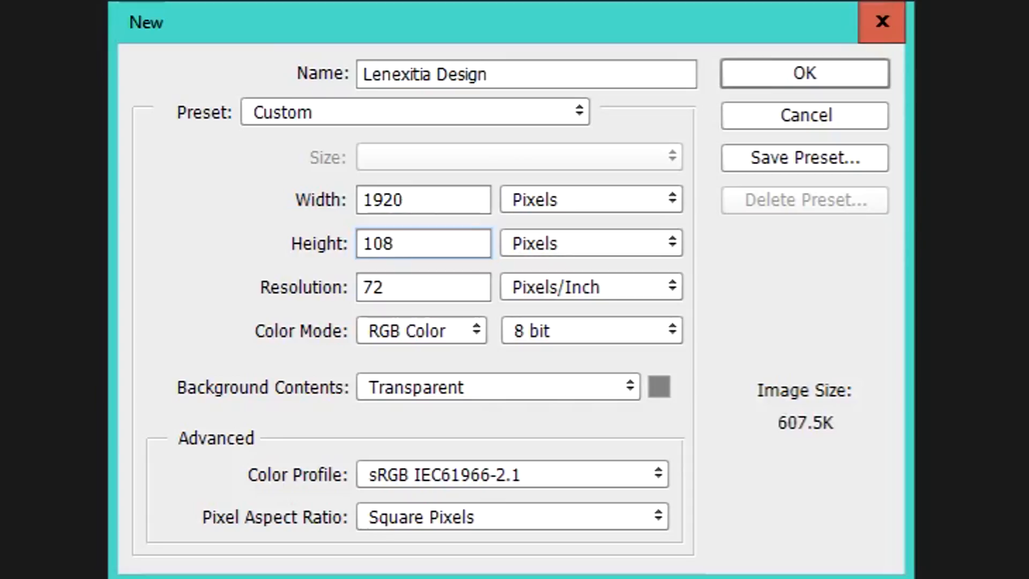
text(0)
- Set the resolution to 96 pixels/inch and create the document with a transparent background
click(420, 294)
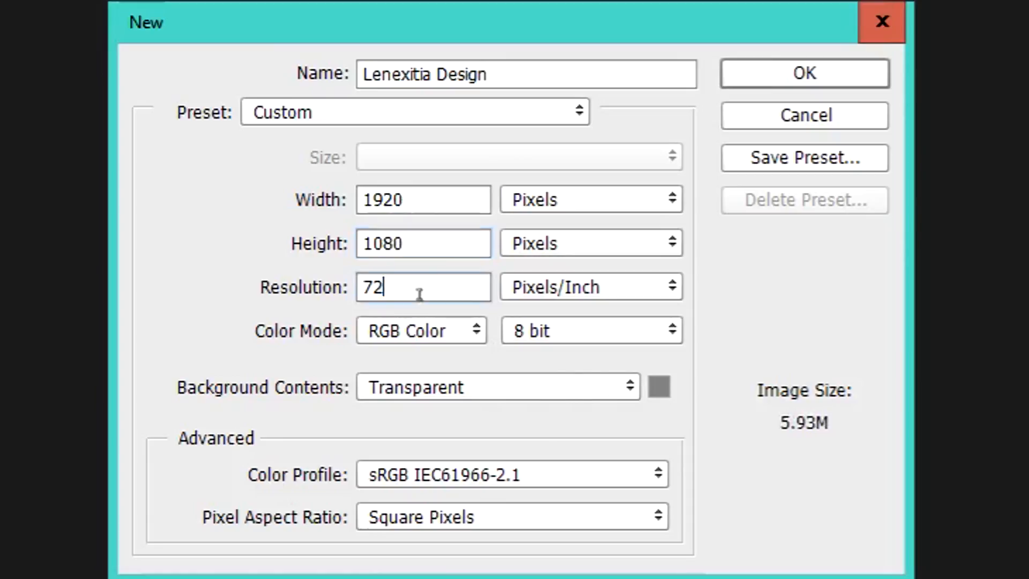
double_click(419, 294)
text(96)
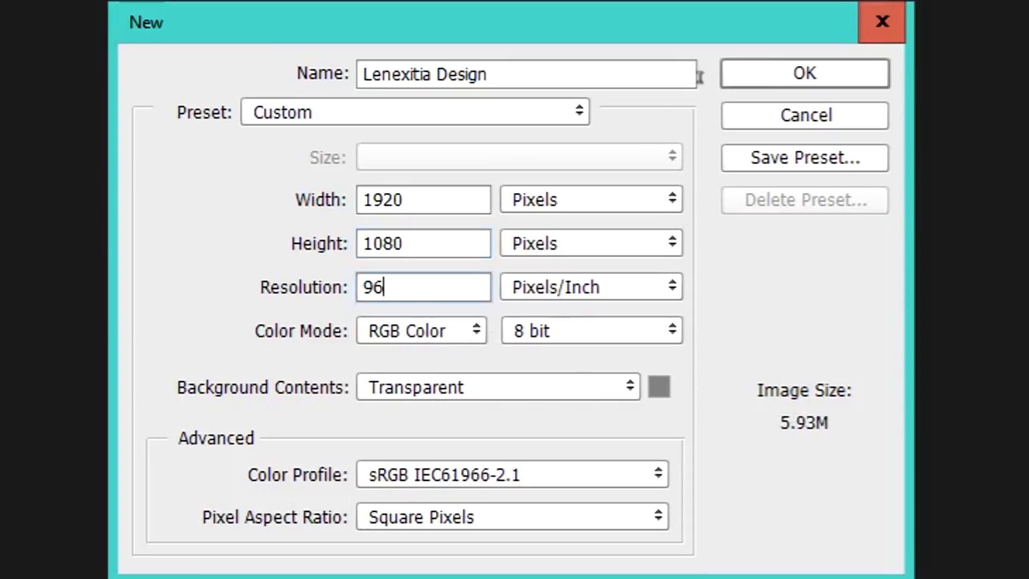
click(843, 75)
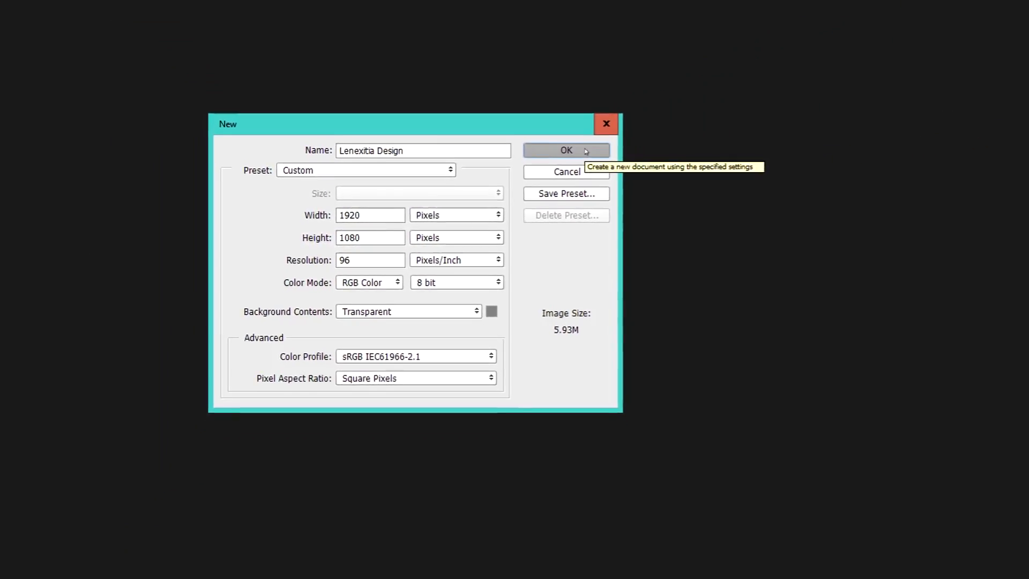
click(523, 181)
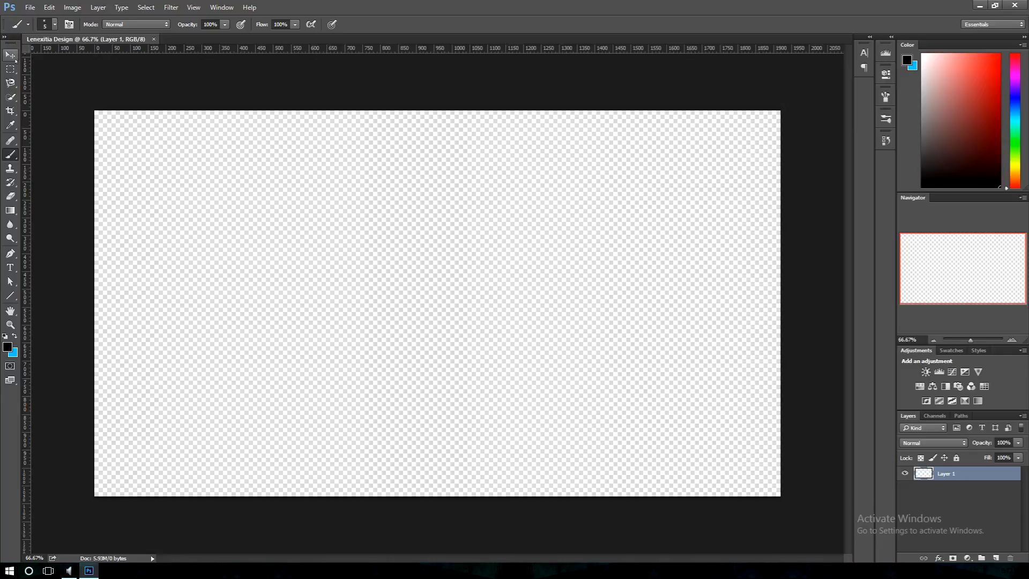
- Set the brush size to 21 px and paint an angular black L and e on the left part of the canvas
click(55, 25)
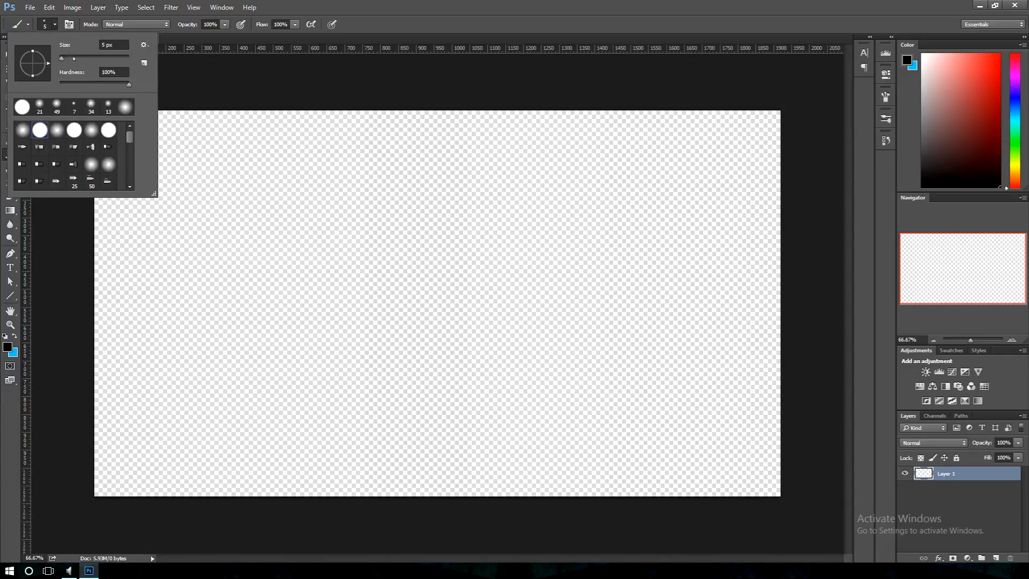
drag(74, 58, 71, 58)
key(Return)
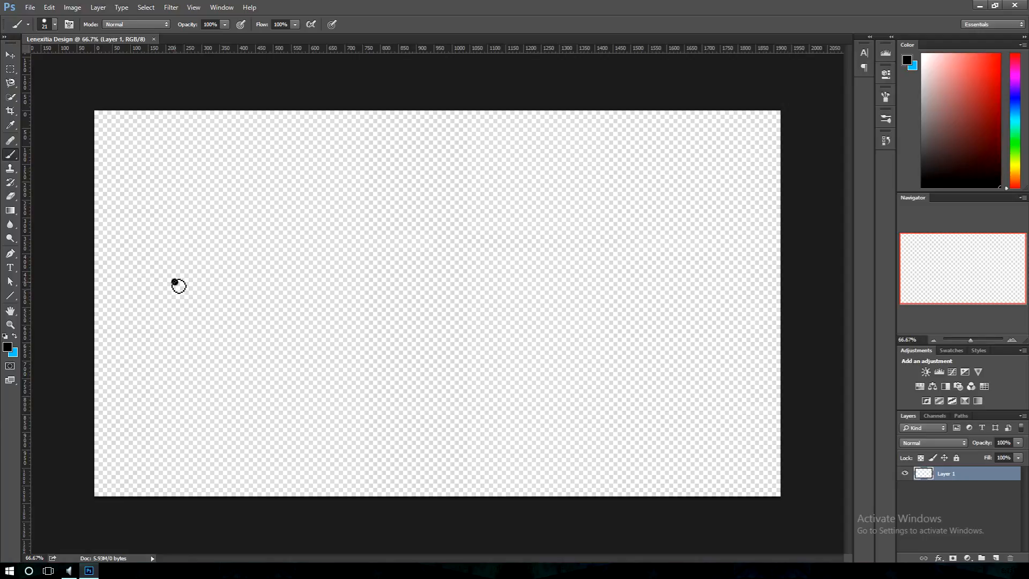
shift+click(192, 226)
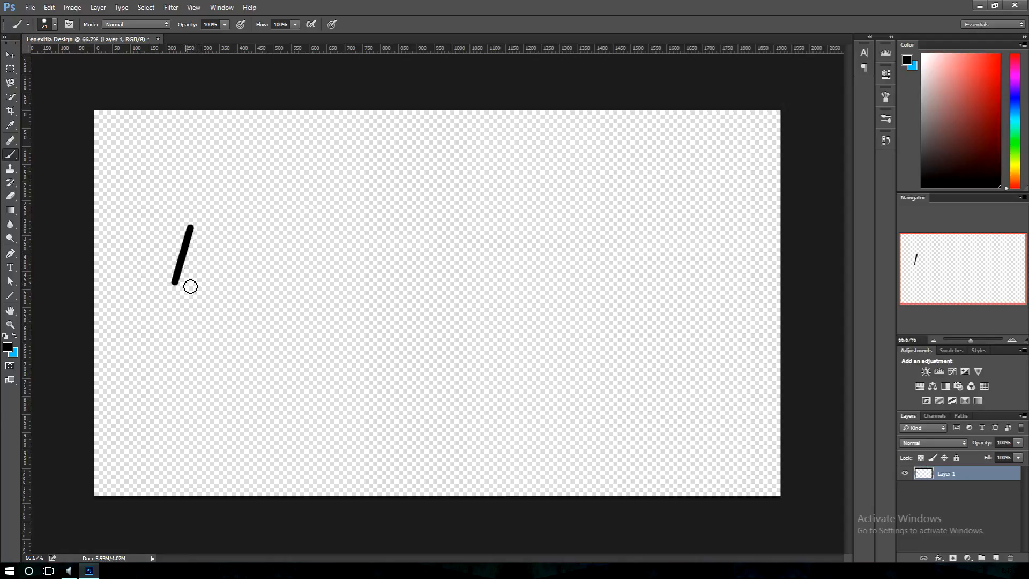
mouse_move(175, 283)
mouse_down()
mouse_move(193, 284)
mouse_move(226, 260)
mouse_up()
- Add a new layer above the e layer and name it "n"
key(ctrl+shift+alt+n)
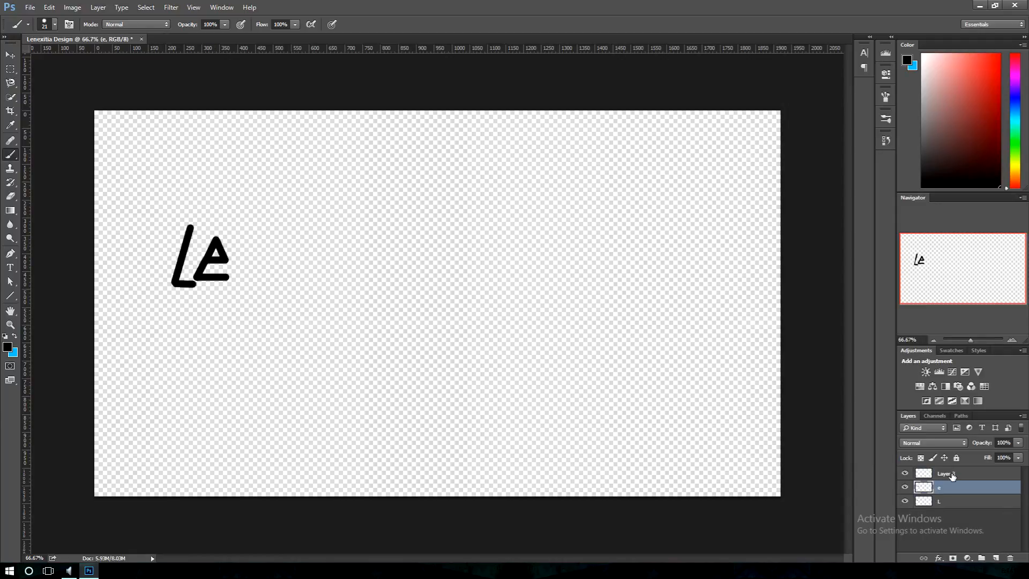
double_click(946, 473)
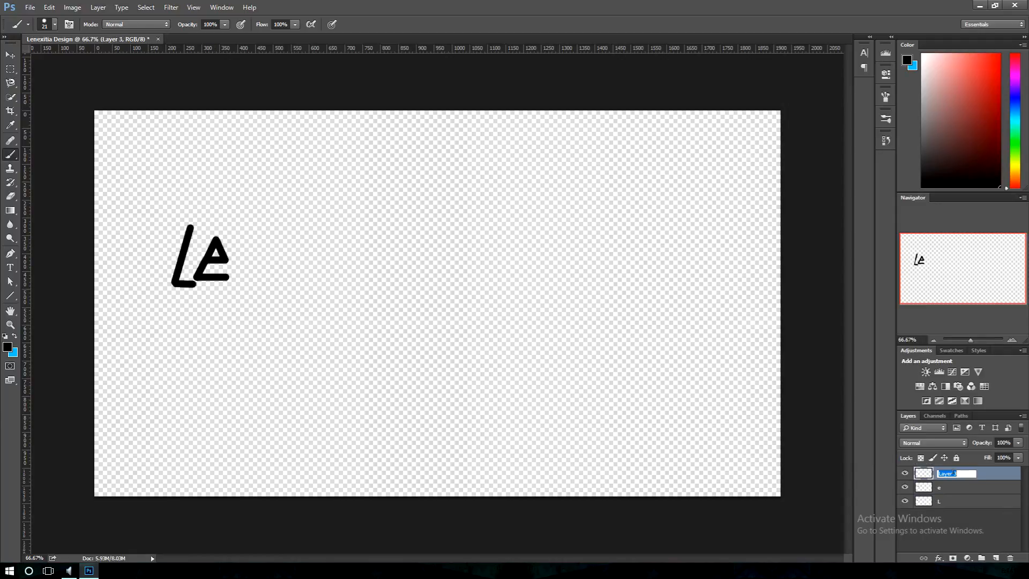
text(n)
key(Return)
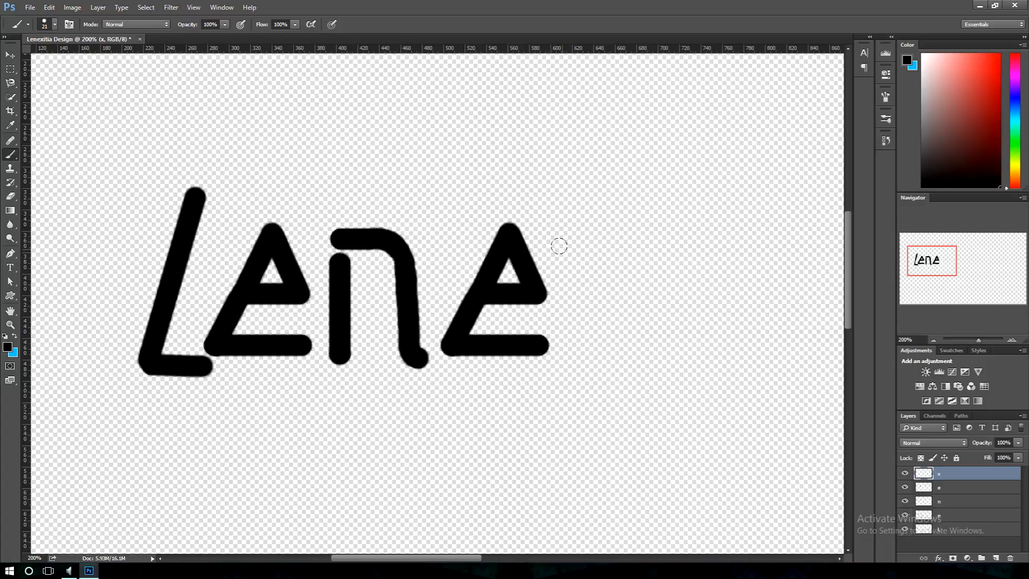
- Paint the letter x beside the second e, with its bent crossing stroke on a new layer above the x layer
click(563, 249)
key(ctrl+z)
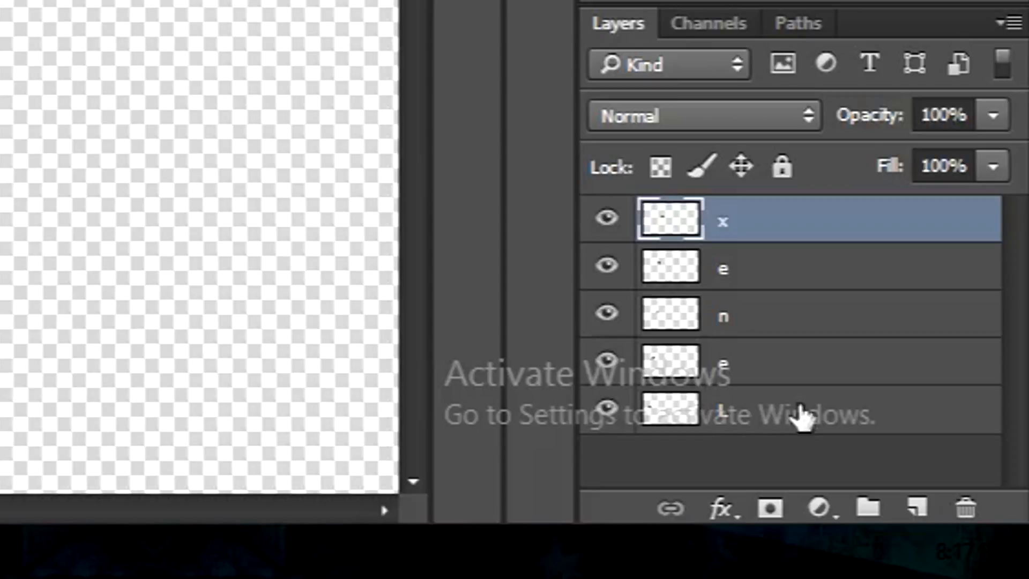
click(917, 509)
mouse_move(563, 350)
mouse_down()
mouse_move(561, 326)
mouse_move(630, 235)
mouse_up()
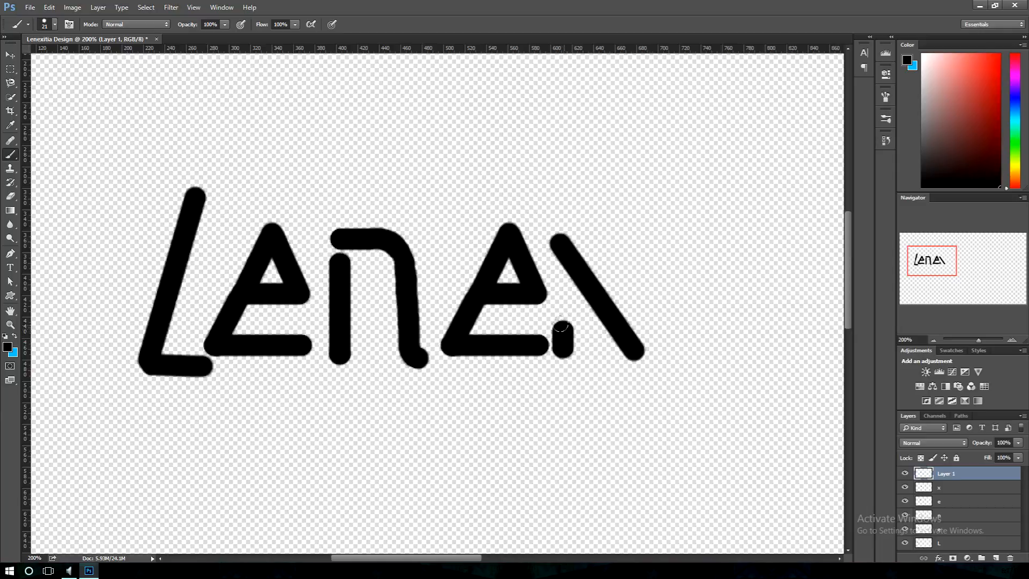
- Erase small gaps in the x's bent stroke on both sides of the diagonal it crosses
key(e)
drag(584, 306, 595, 317)
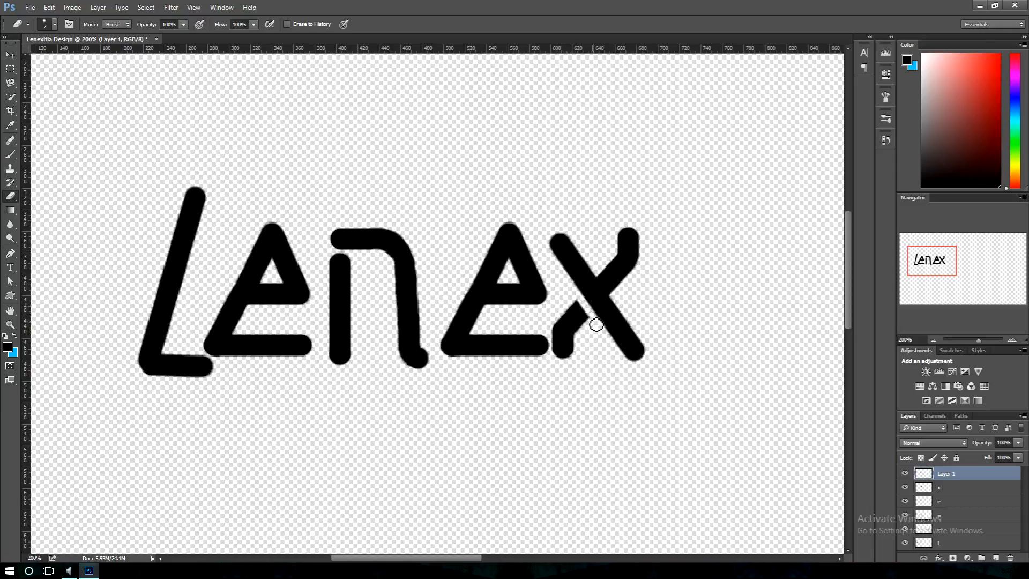
drag(608, 281, 615, 298)
- Merge the layer holding the bent crossing stroke with the x layer
shift+click(958, 490)
key(ctrl+e)
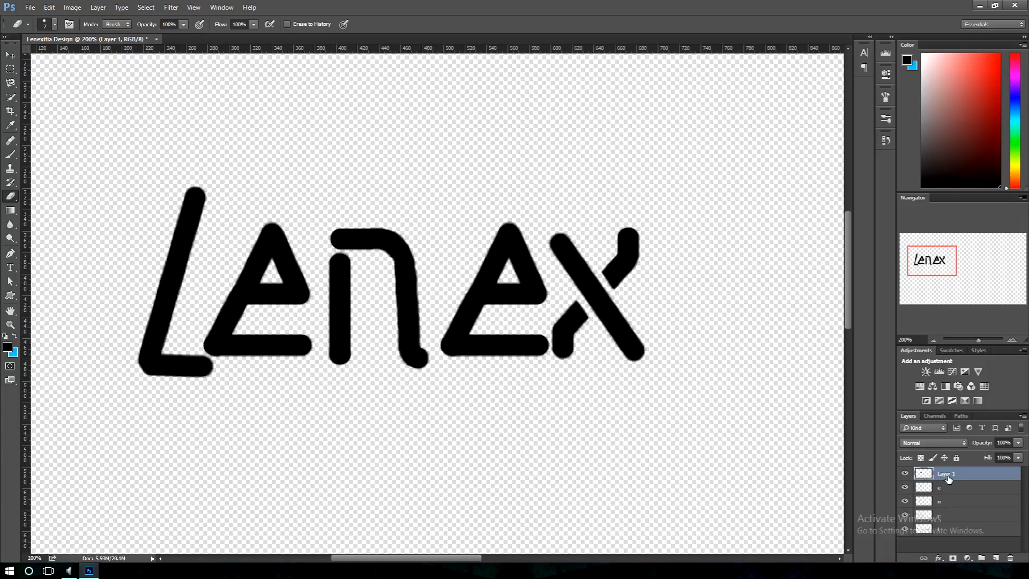
shift+click(946, 489)
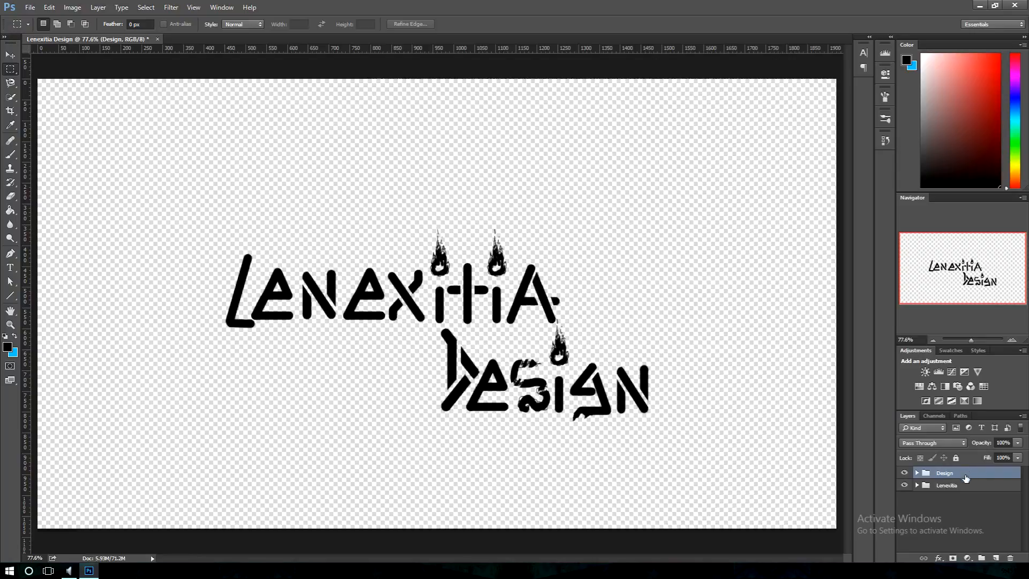
right_click(966, 477)
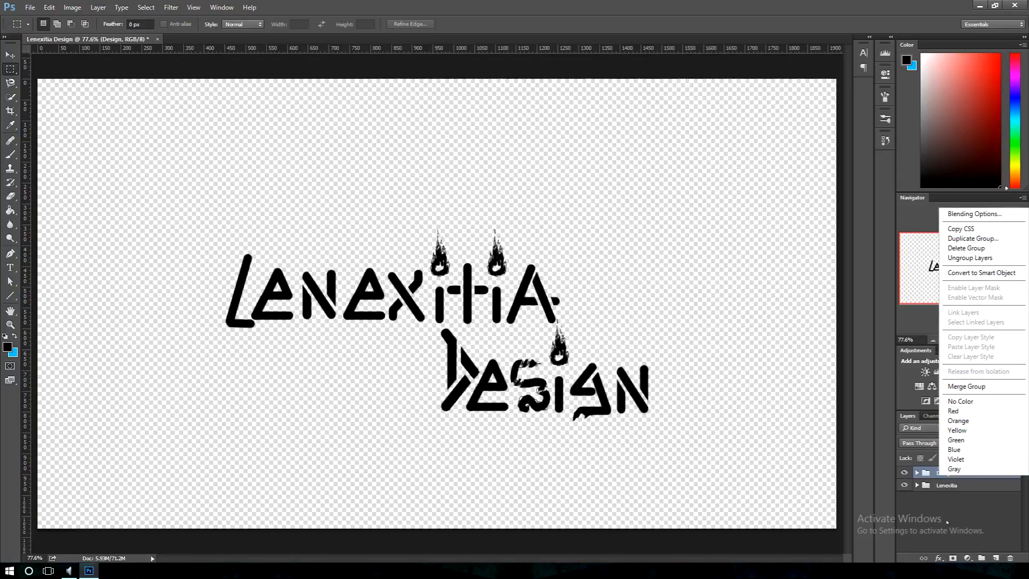
click(944, 513)
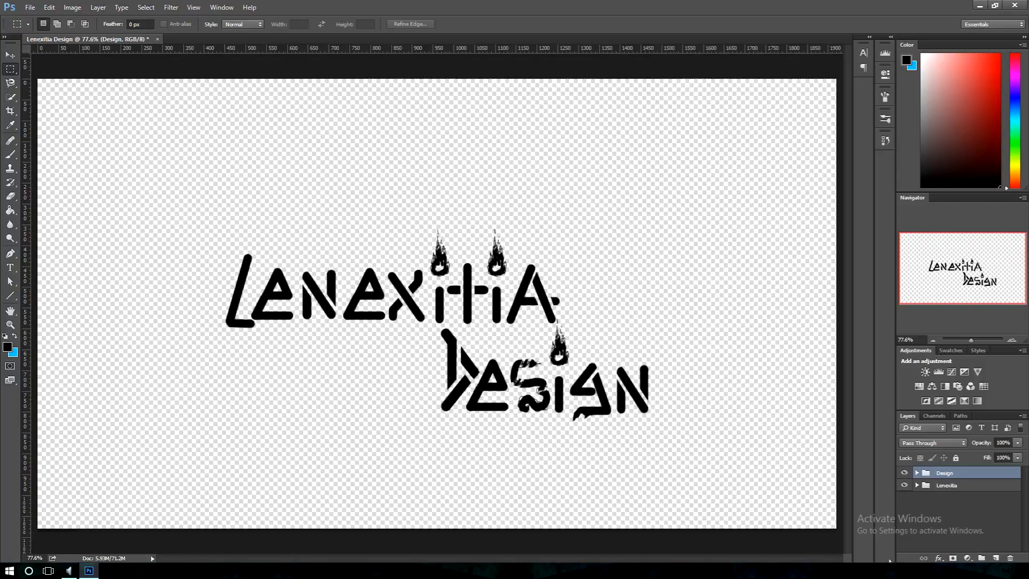
- Add a new layer beneath the Lenexitia group and name it "background"
click(995, 558)
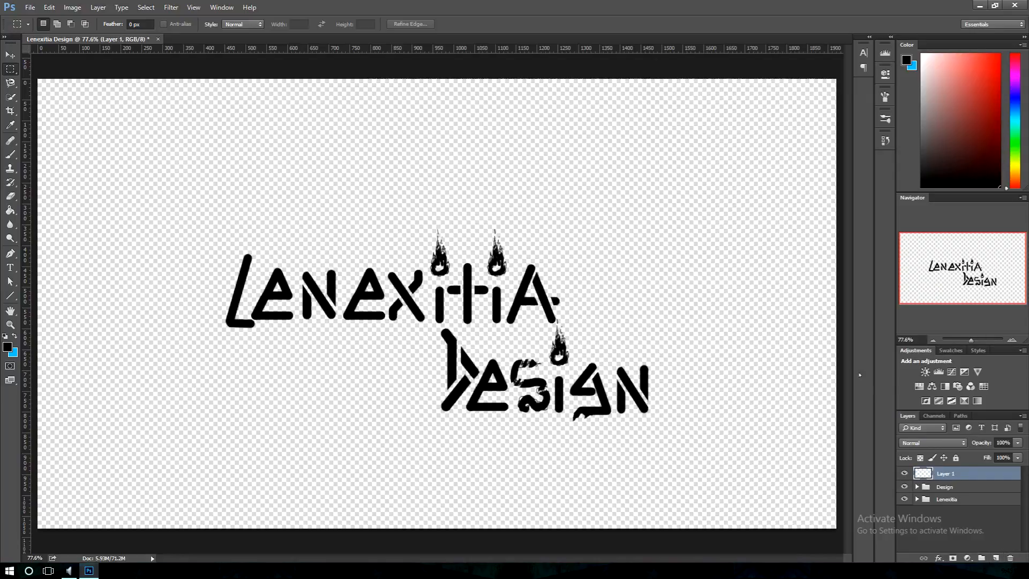
drag(959, 489, 962, 516)
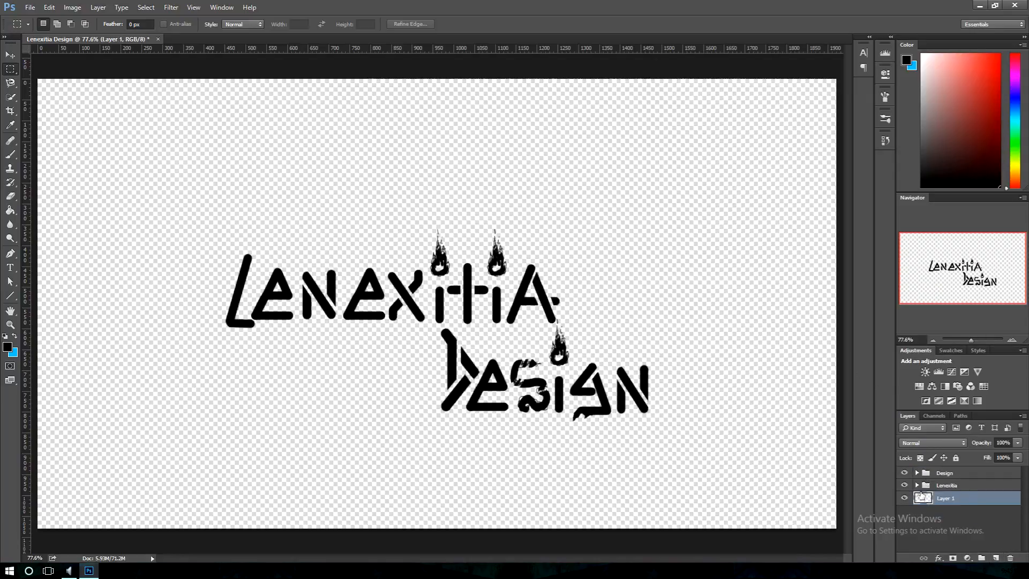
double_click(944, 499)
text(background)
key(Return)
- Render the Clouds filter on the background layer using the black and blue colours
click(171, 7)
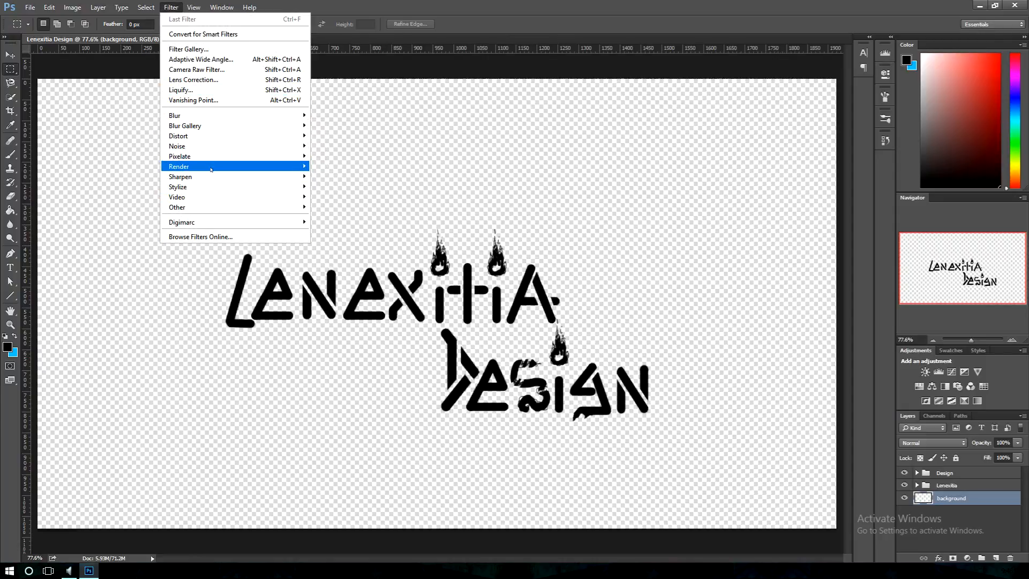
mouse_move(208, 180)
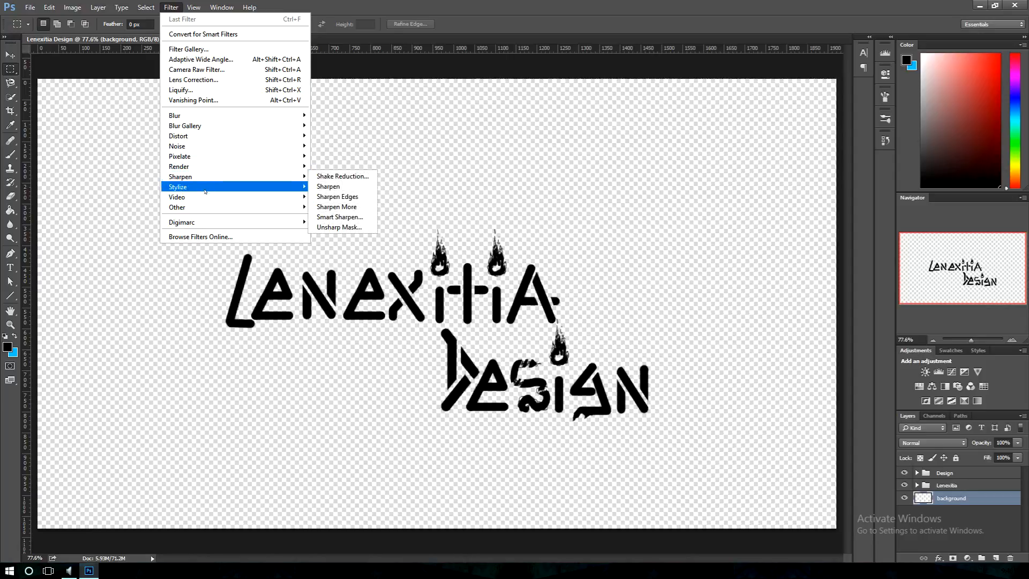
mouse_move(247, 167)
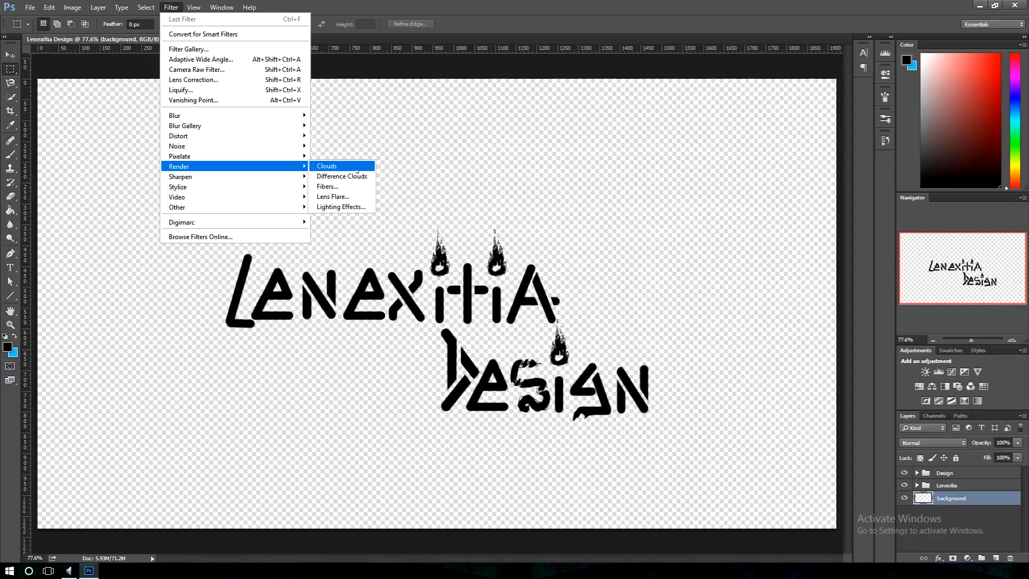
click(357, 171)
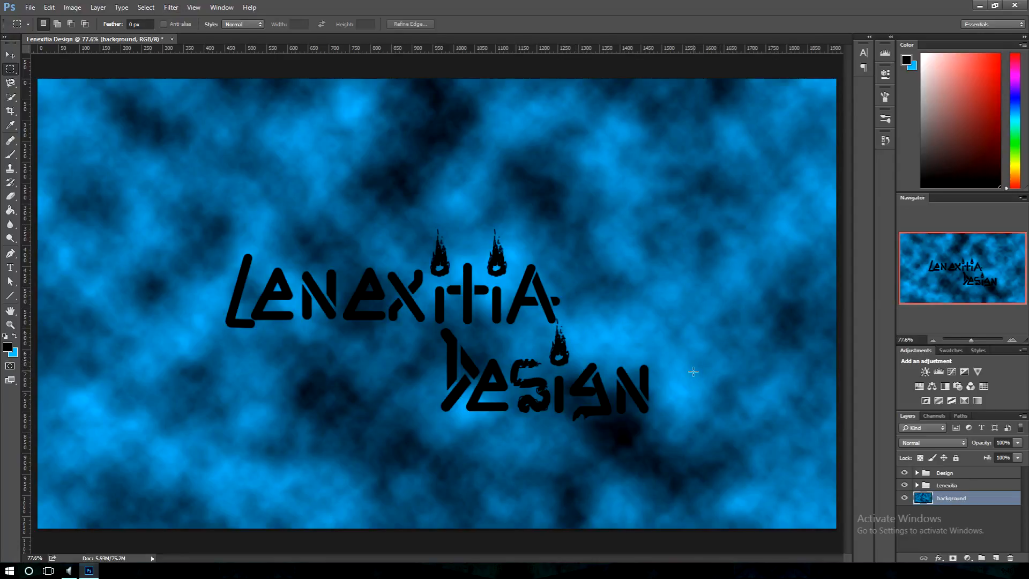
- Add a new layer and place it beneath the background layer
click(996, 558)
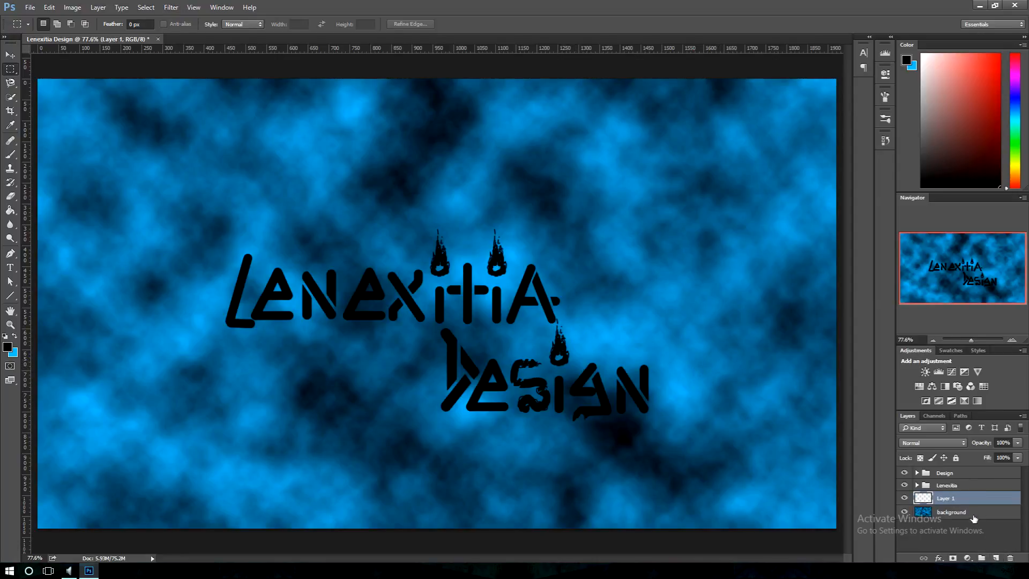
drag(962, 501, 959, 515)
- Set the foreground colour to white
click(7, 346)
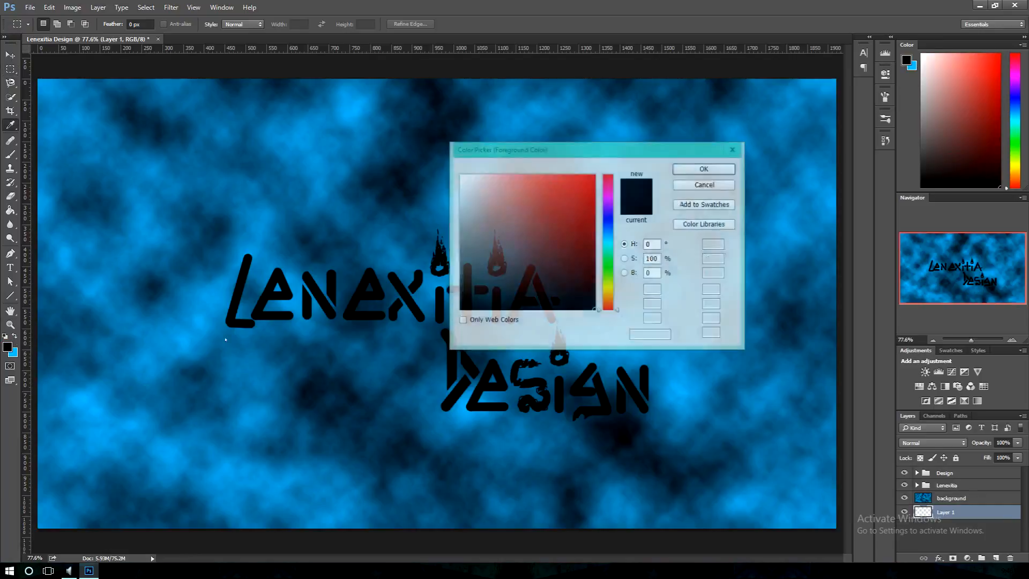
drag(468, 261, 422, 157)
click(704, 168)
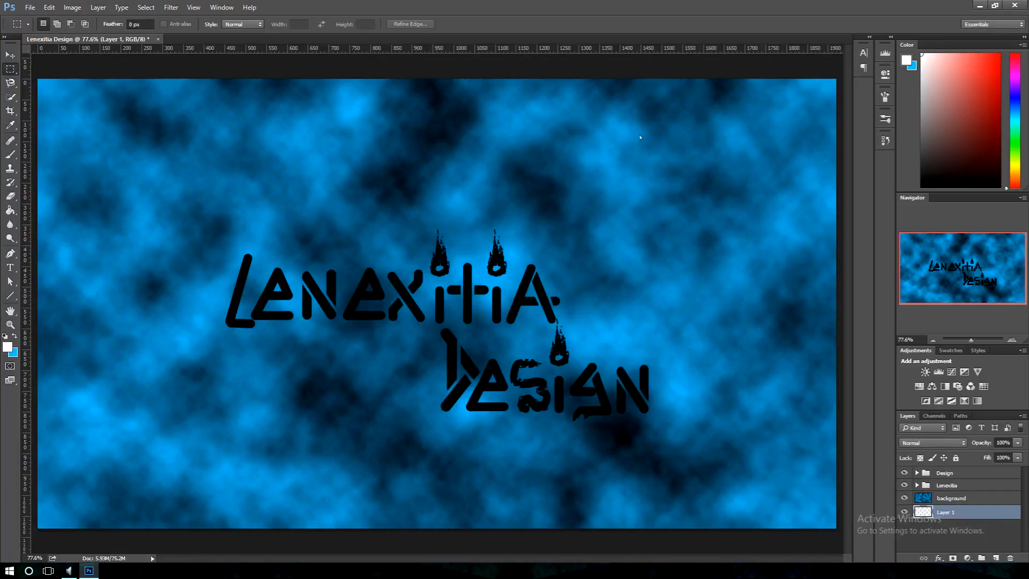
click(171, 7)
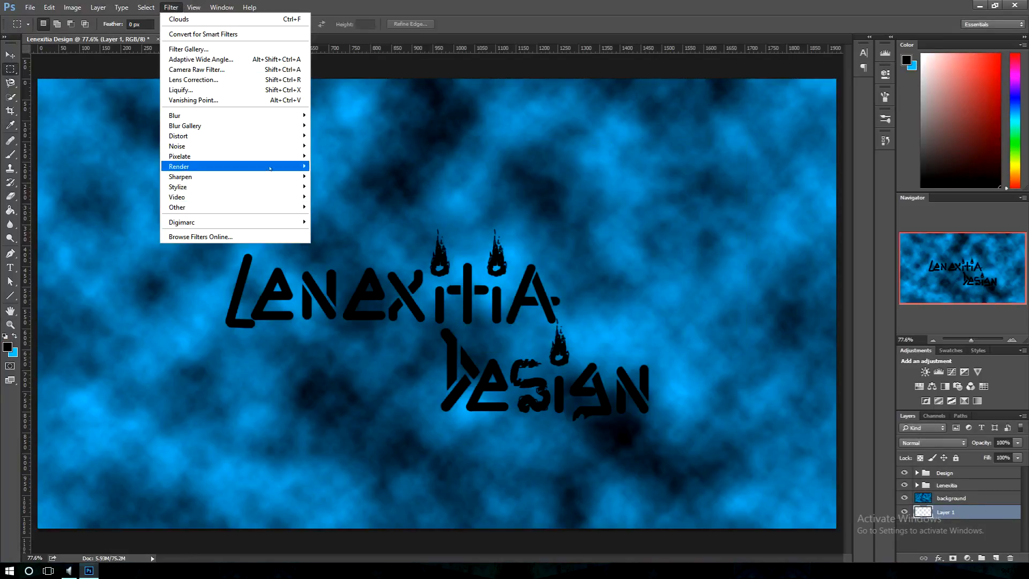
mouse_move(289, 167)
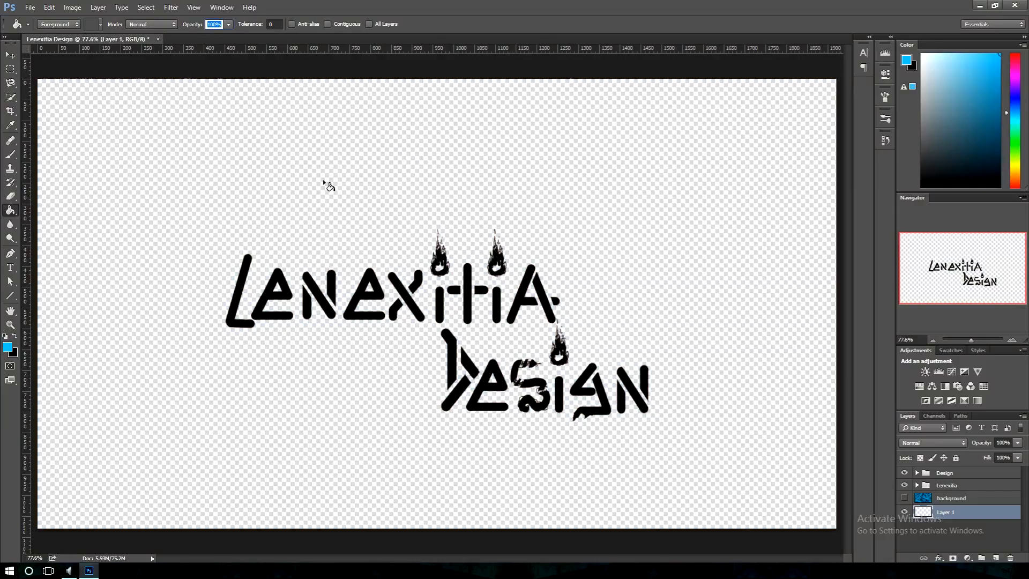
- Fill Layer 1 with the light blue foreground colour and render the Fibers filter on it
click(325, 154)
click(194, 7)
mouse_move(171, 7)
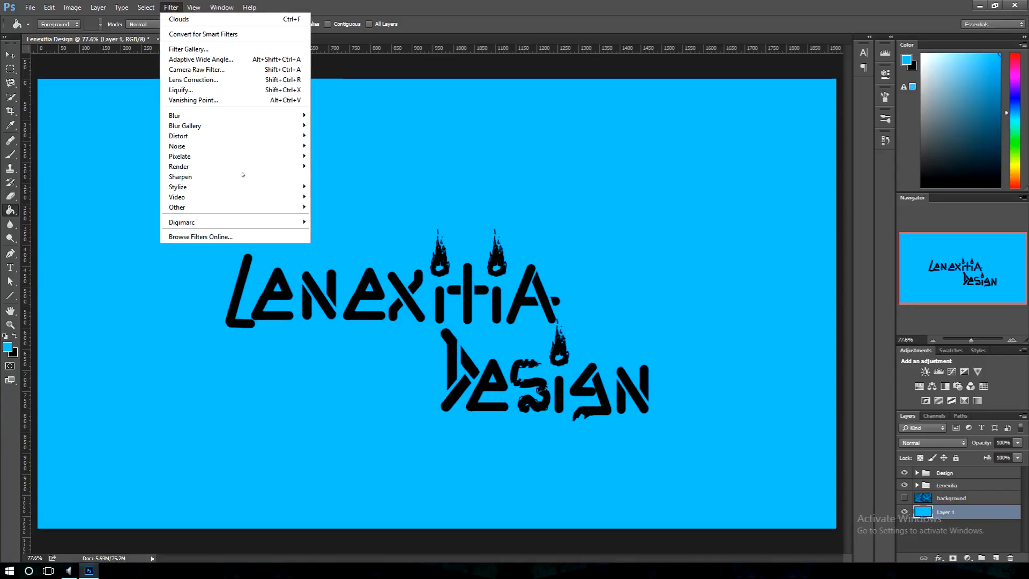
mouse_move(247, 167)
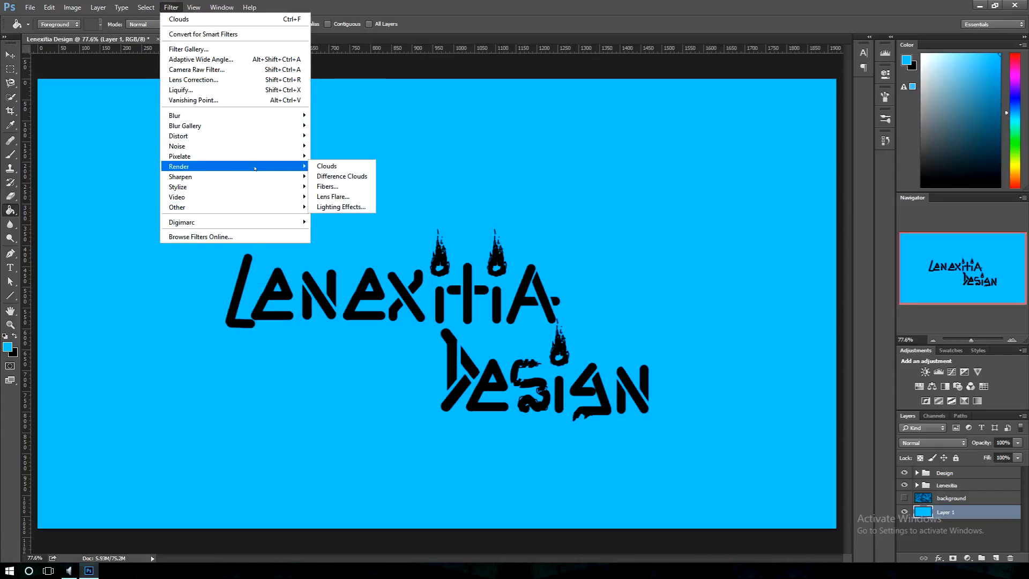
click(327, 186)
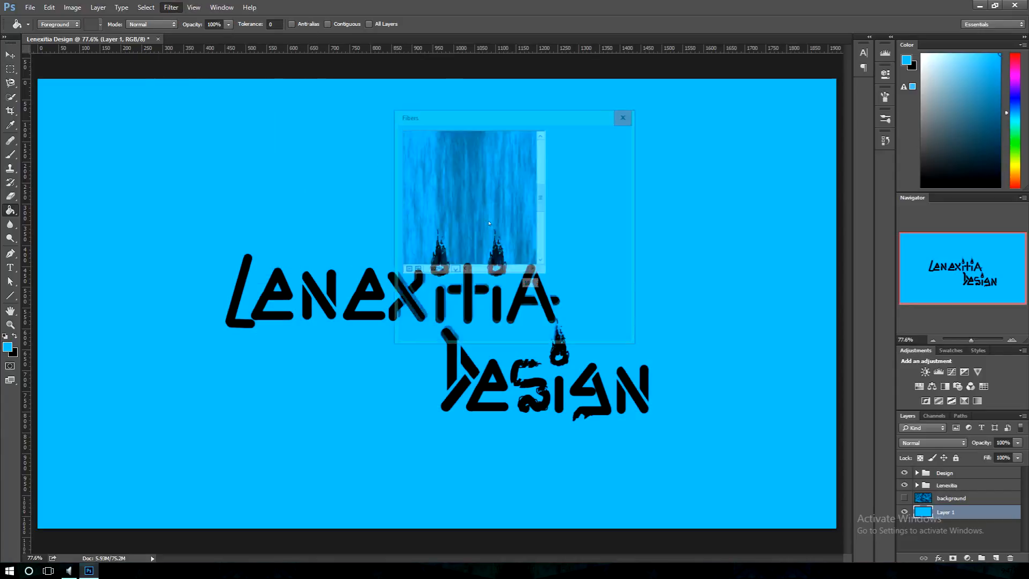
click(590, 135)
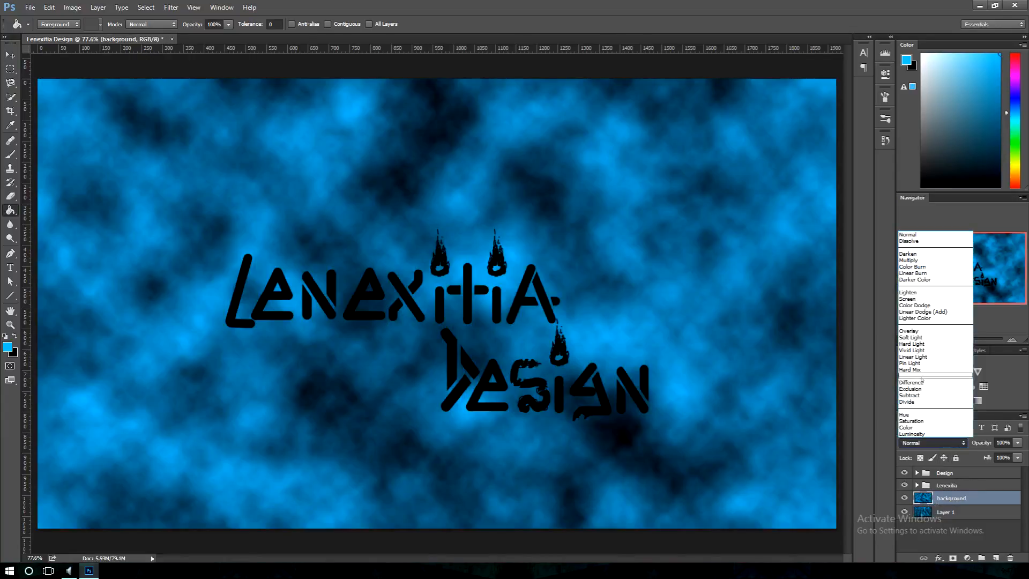
- Try Linear Light on the background layer and settle on the Pin Light blend mode
click(933, 365)
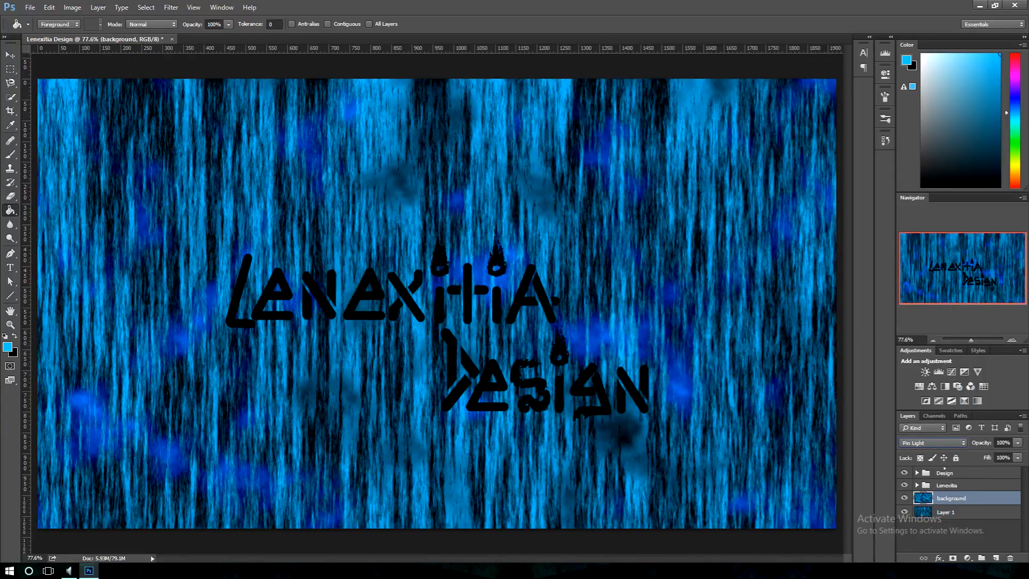
click(933, 443)
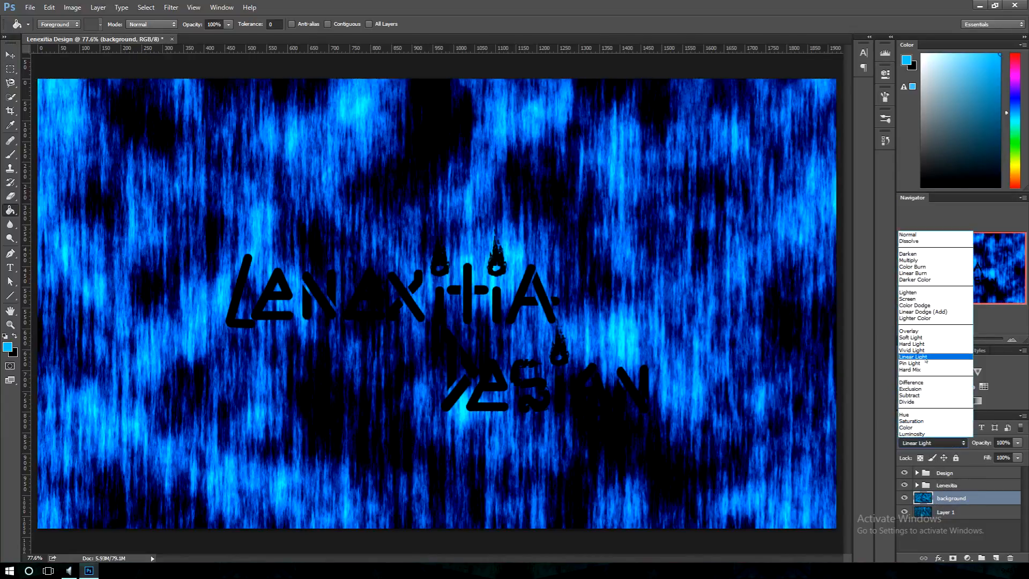
click(926, 363)
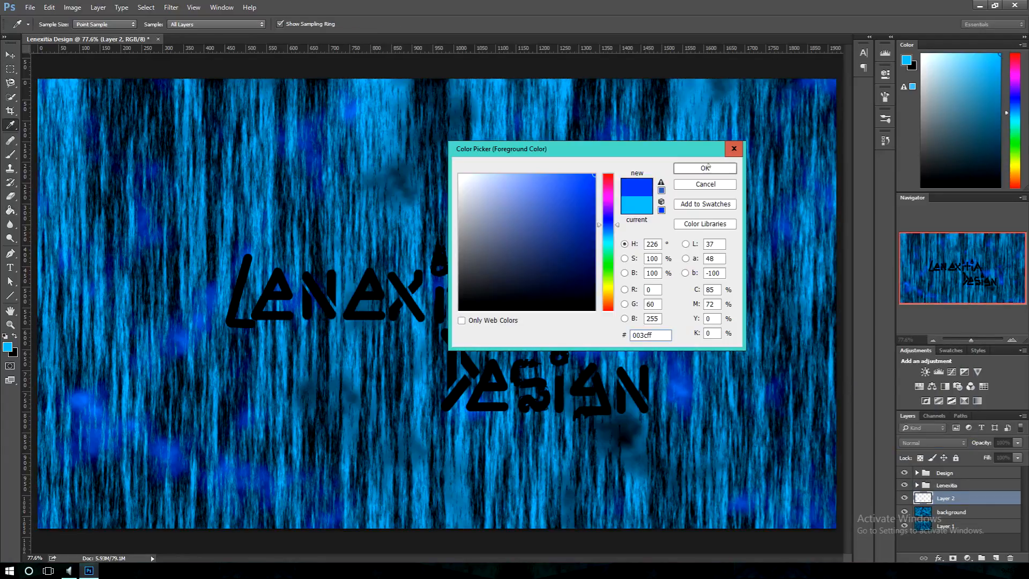
- Set the foreground colour to 003cff and duplicate the background layer as "background copy"
click(707, 166)
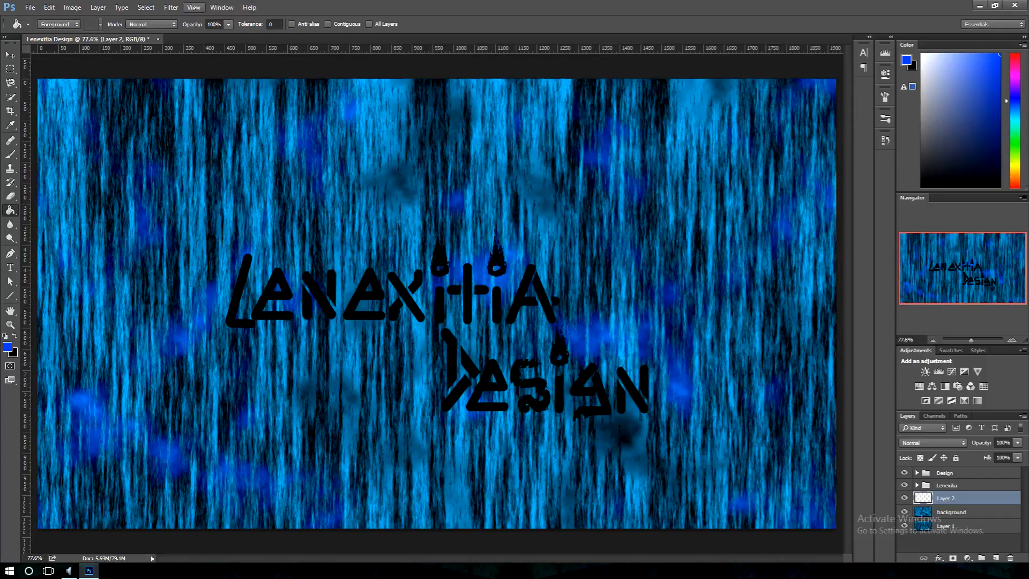
right_click(958, 513)
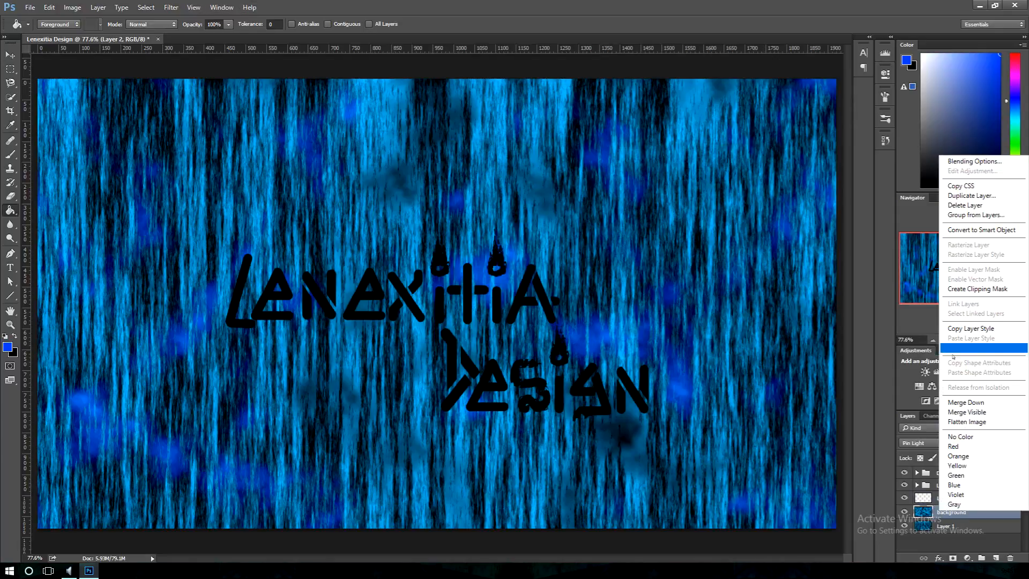
click(971, 196)
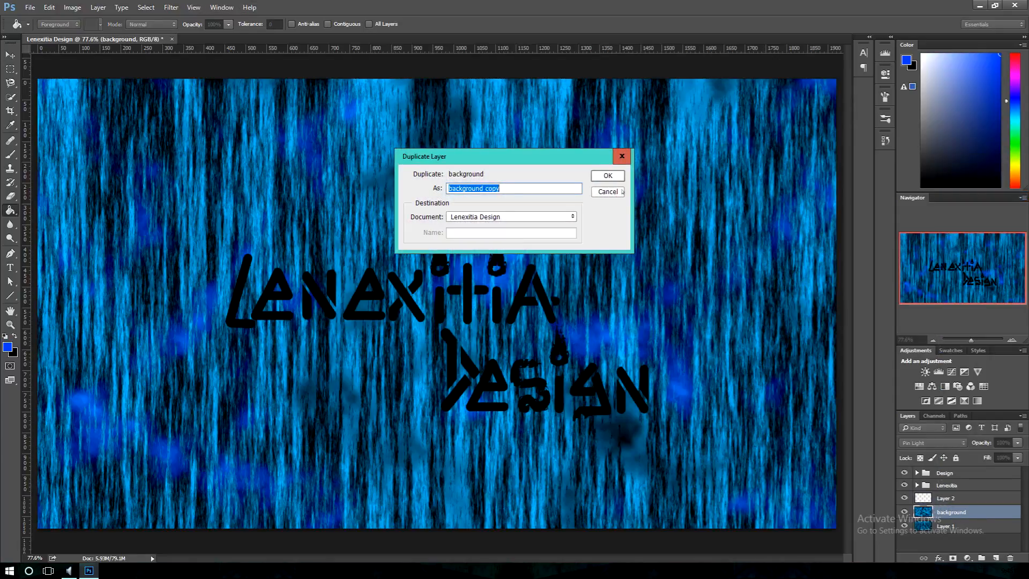
click(604, 172)
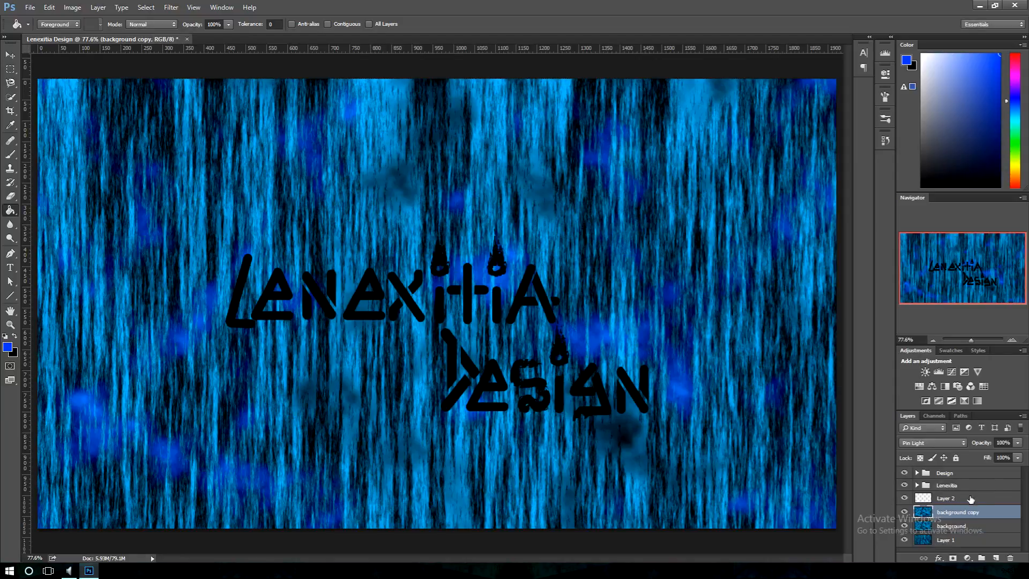
- Render Difference Clouds on the background copy layer and set its blend mode to Exclusion
click(171, 7)
mouse_move(240, 129)
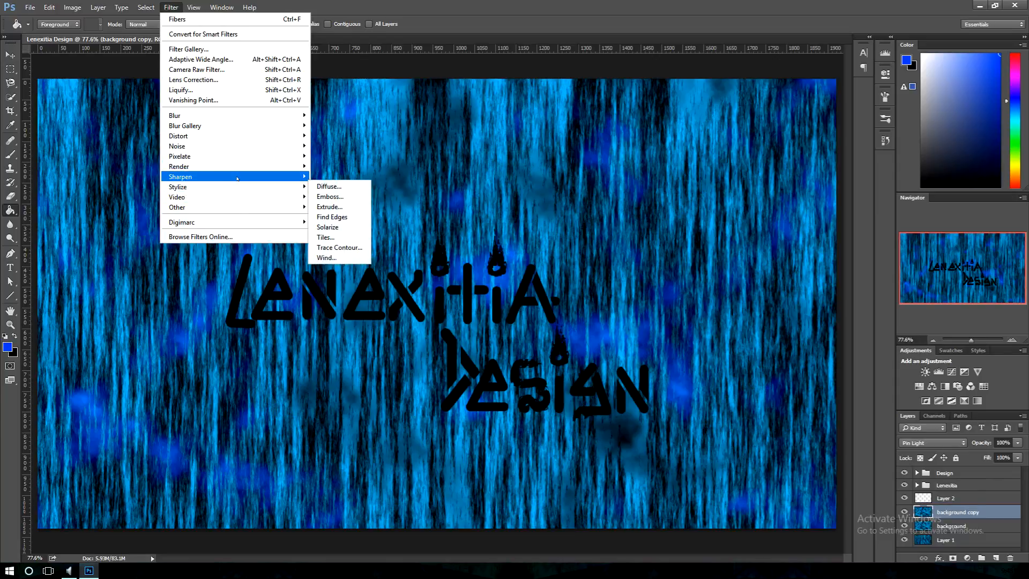
mouse_move(236, 166)
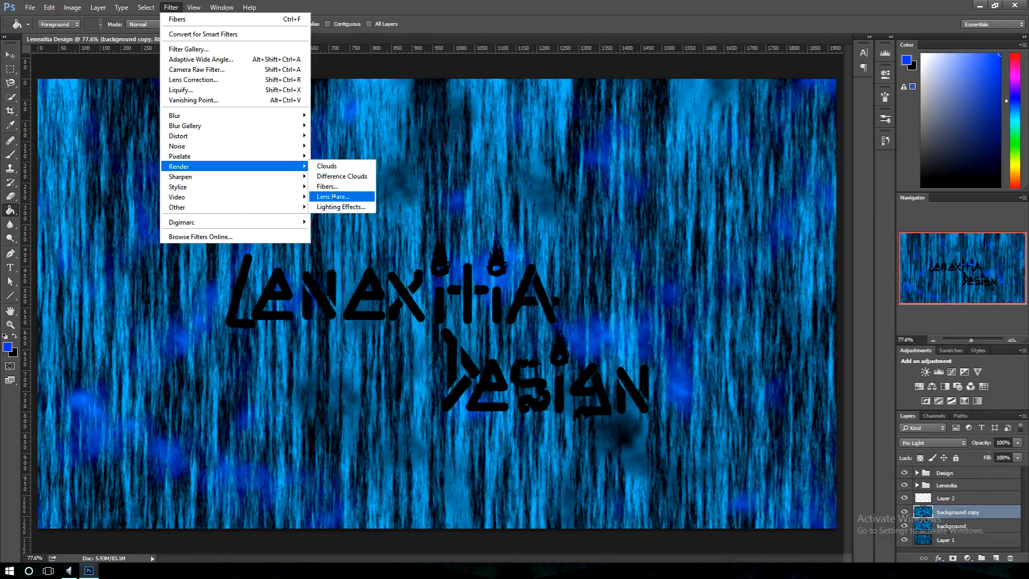
click(339, 178)
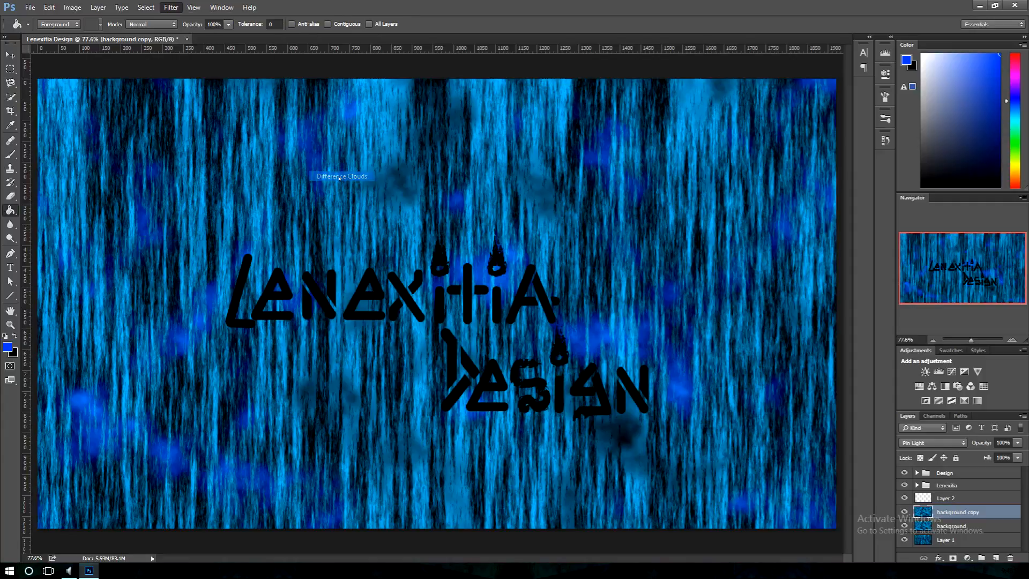
click(933, 443)
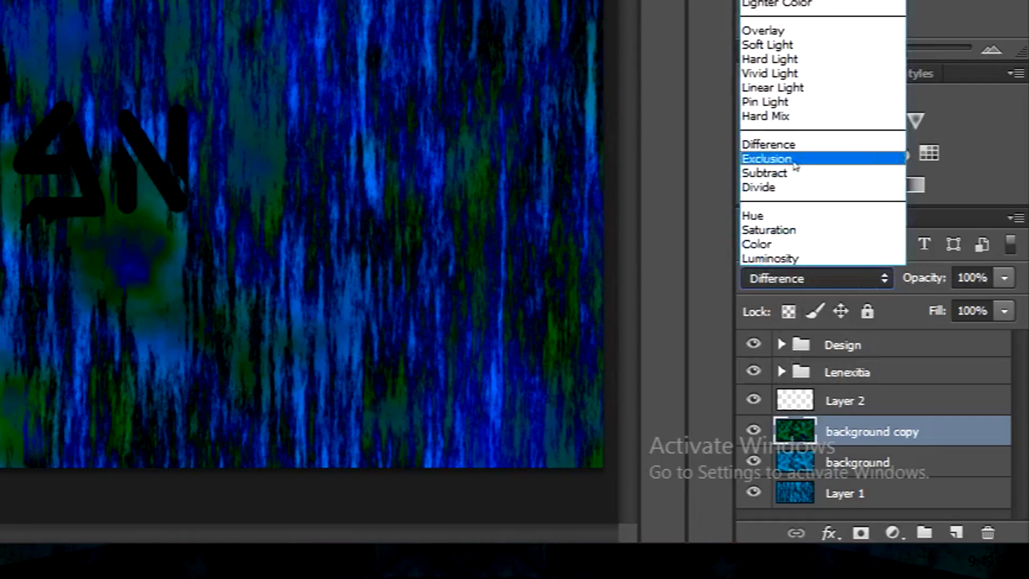
click(794, 160)
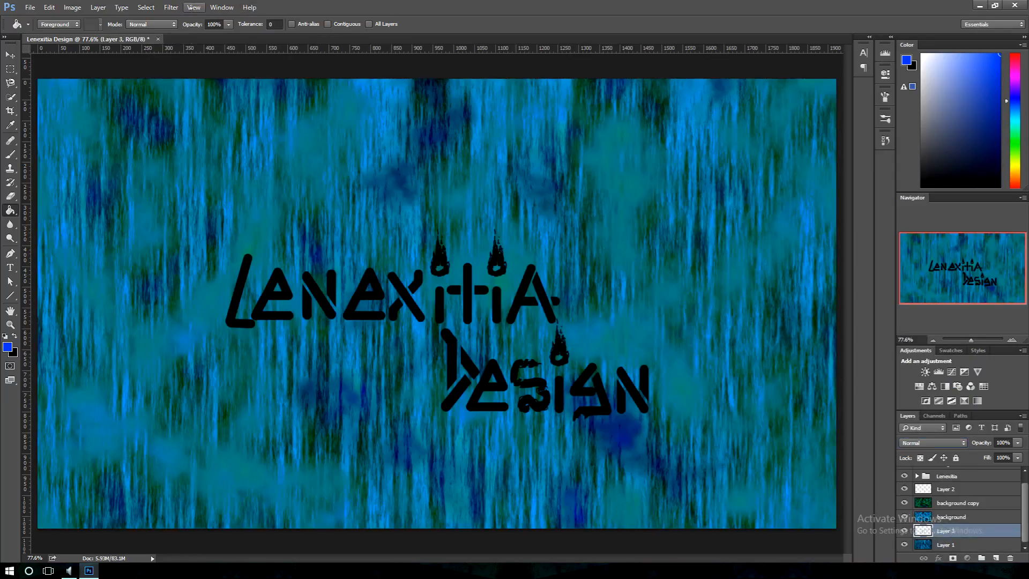
- Try to apply the Tiles filter to the empty Layer 3
click(192, 7)
click(175, 7)
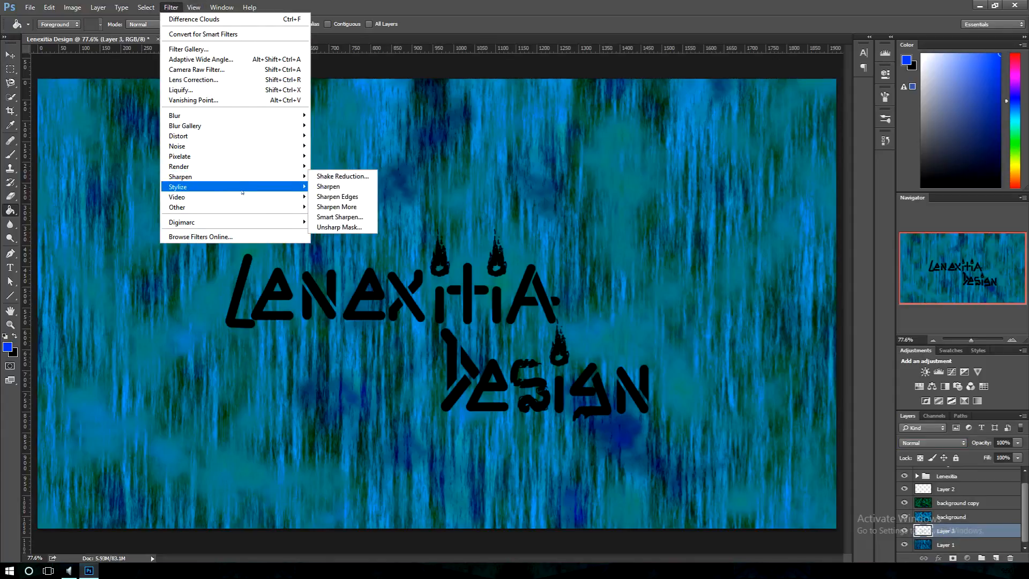
mouse_move(268, 186)
click(346, 238)
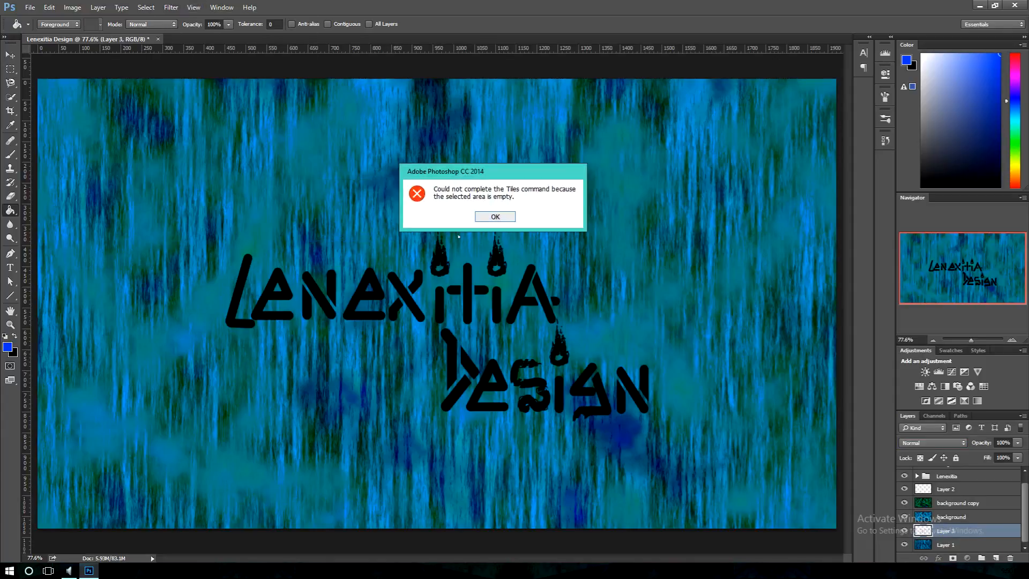
click(494, 216)
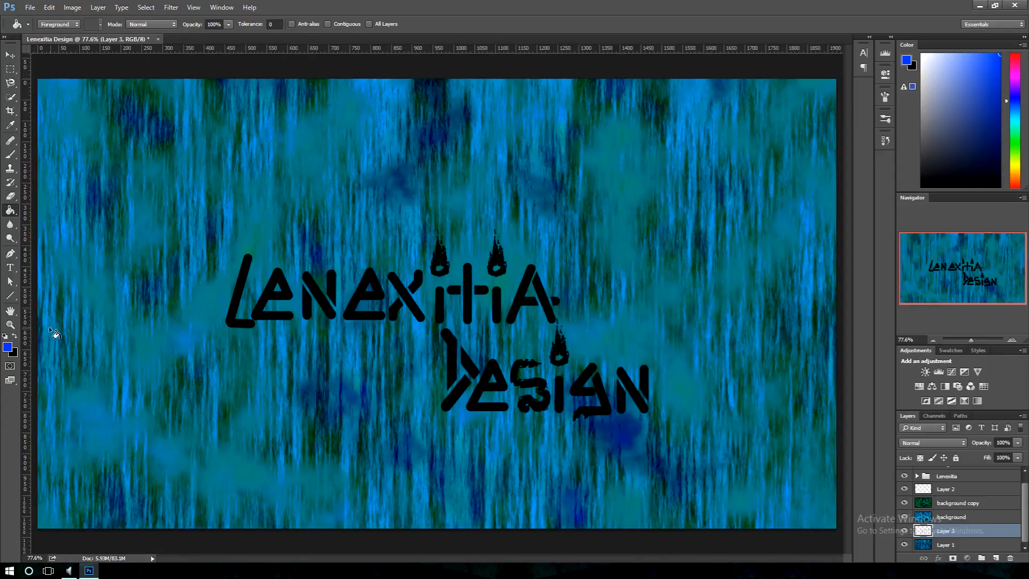
- Fill Layer 3 with black and run the Tiles filter on it
click(86, 309)
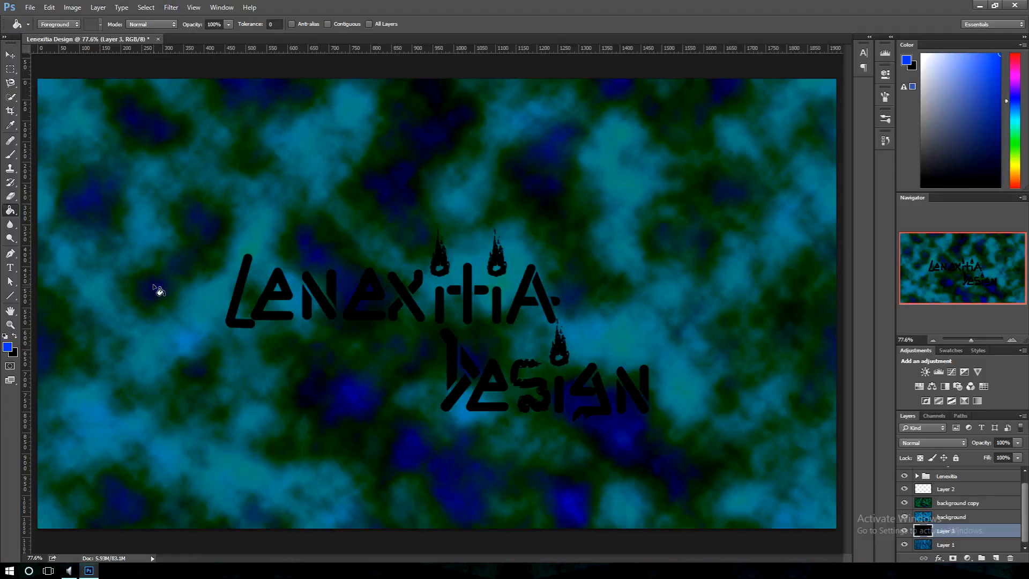
click(171, 7)
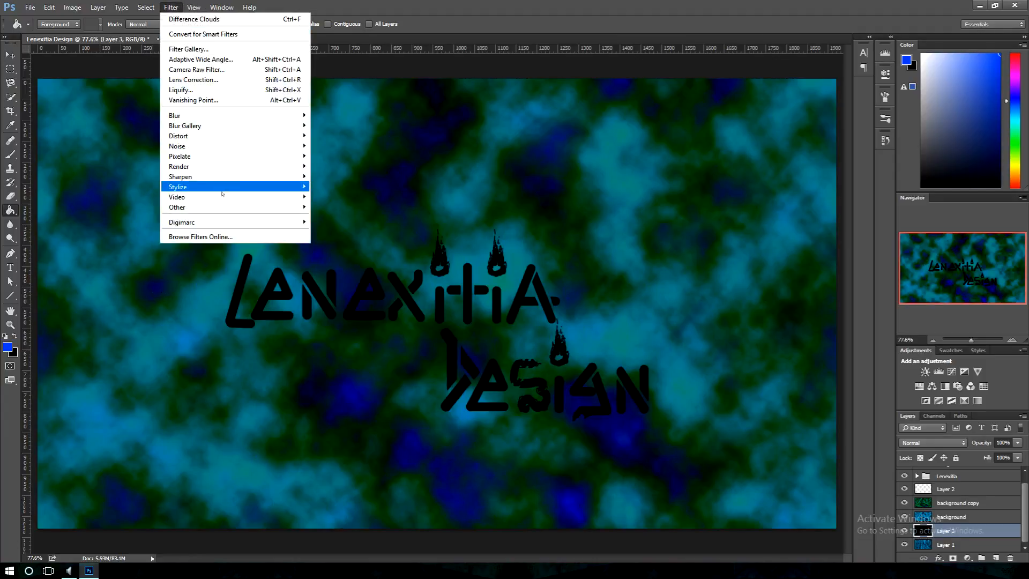
mouse_move(224, 184)
click(327, 236)
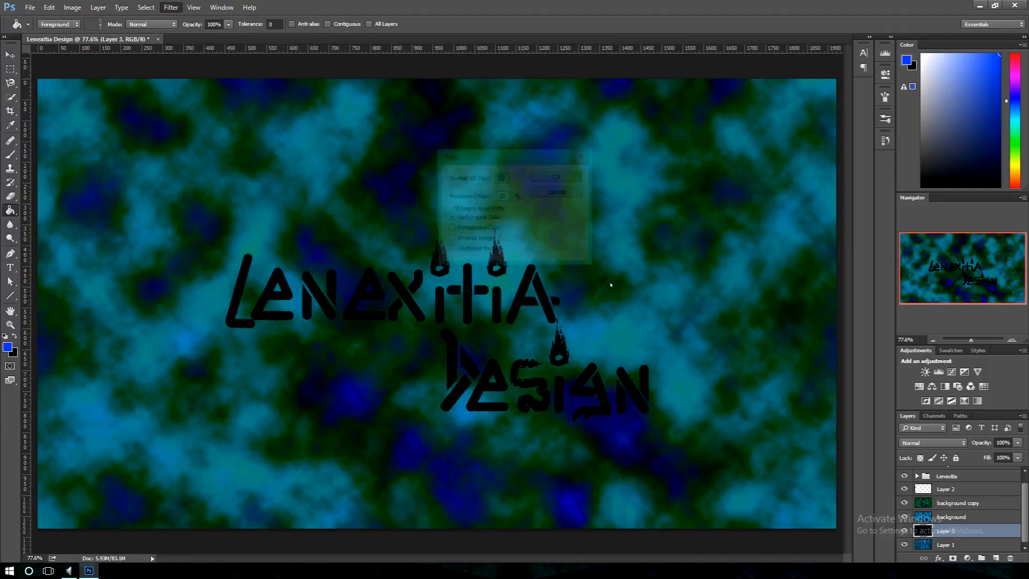
click(558, 176)
- Reapply the Tiles filter to Layer 3 with a 10% maximum offset, filling the empty areas with the foreground colour
click(171, 6)
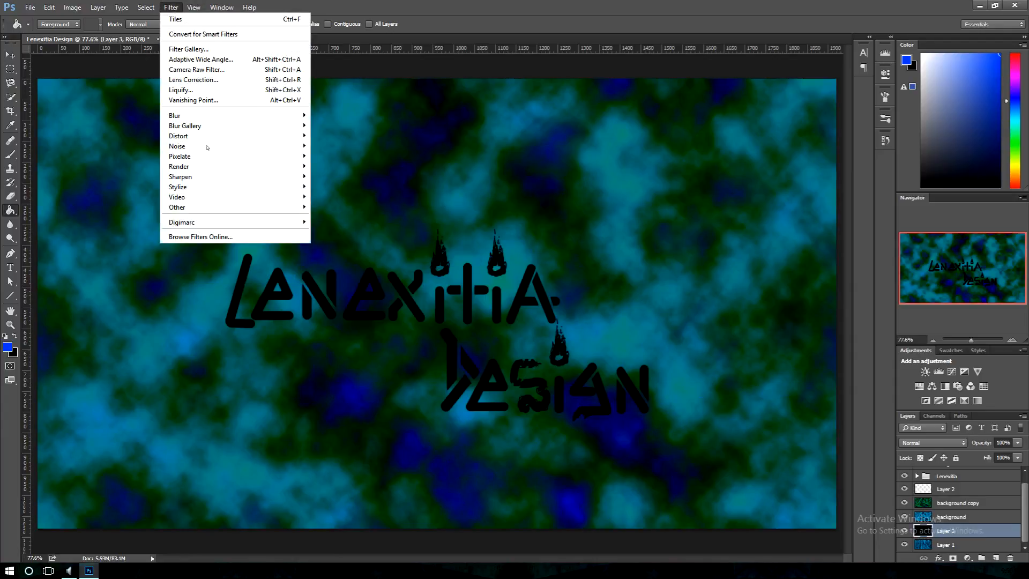
mouse_move(257, 187)
click(327, 237)
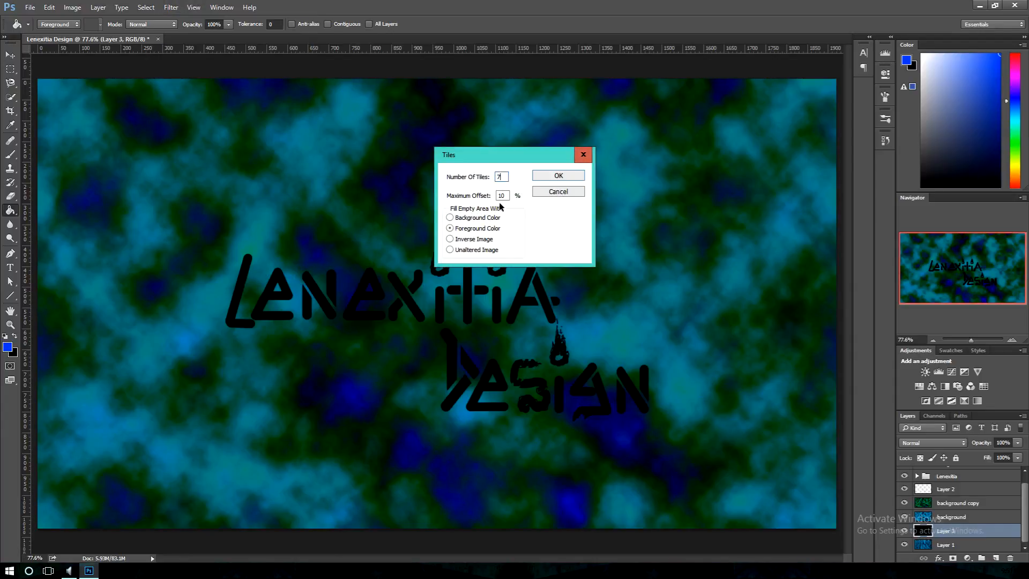
key(Return)
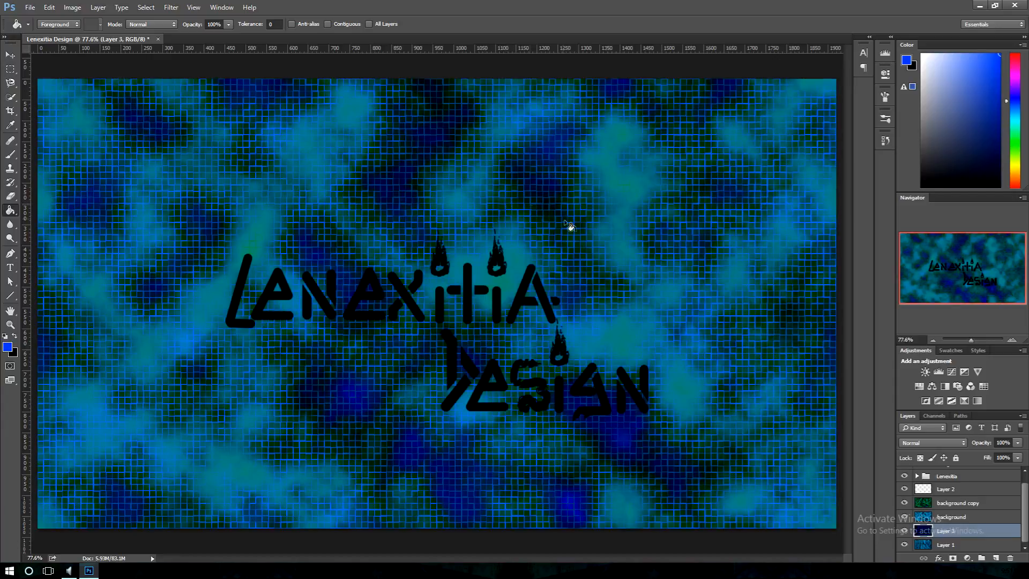
- Try Linear Light on Layer 3 and change its blend mode to Color Burn
click(950, 444)
click(937, 360)
click(945, 444)
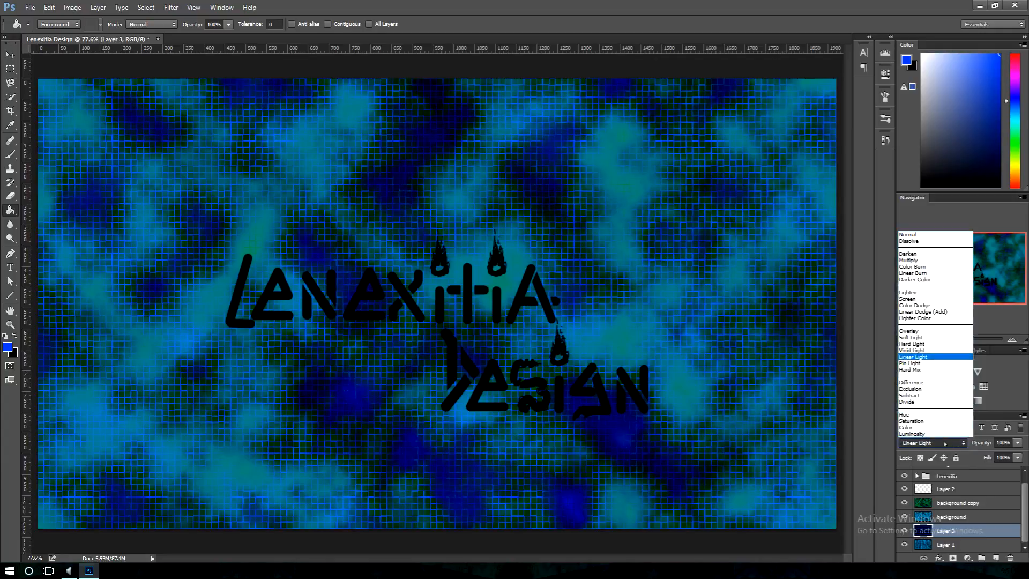
click(927, 267)
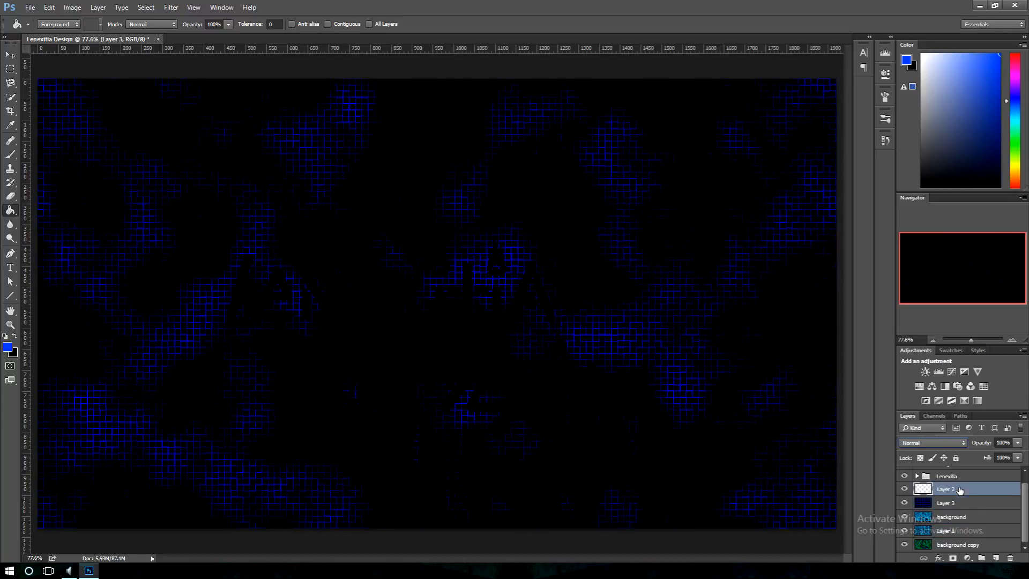
- Set the foreground colour to white with Layer 2 as the active layer
click(171, 7)
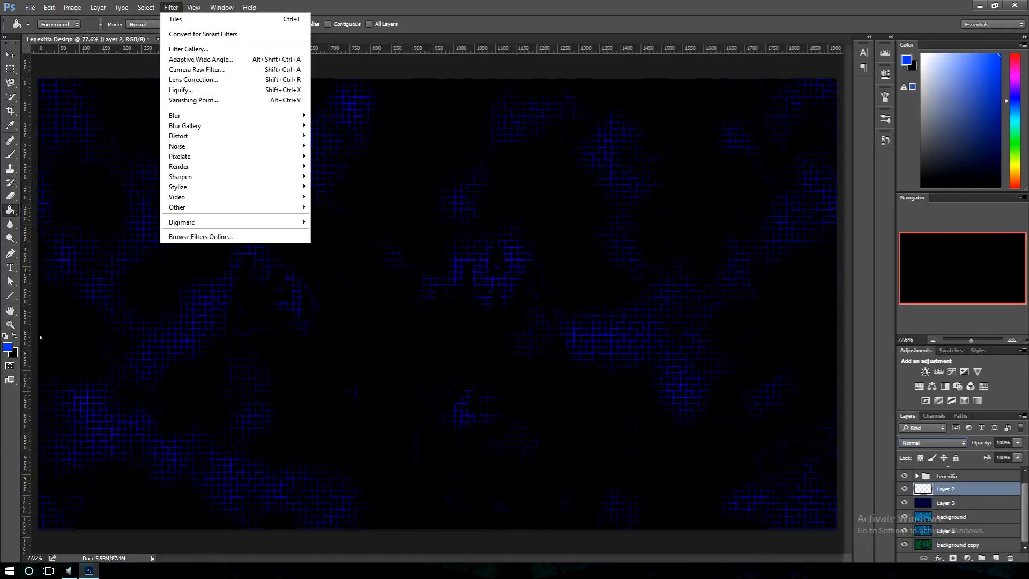
click(7, 347)
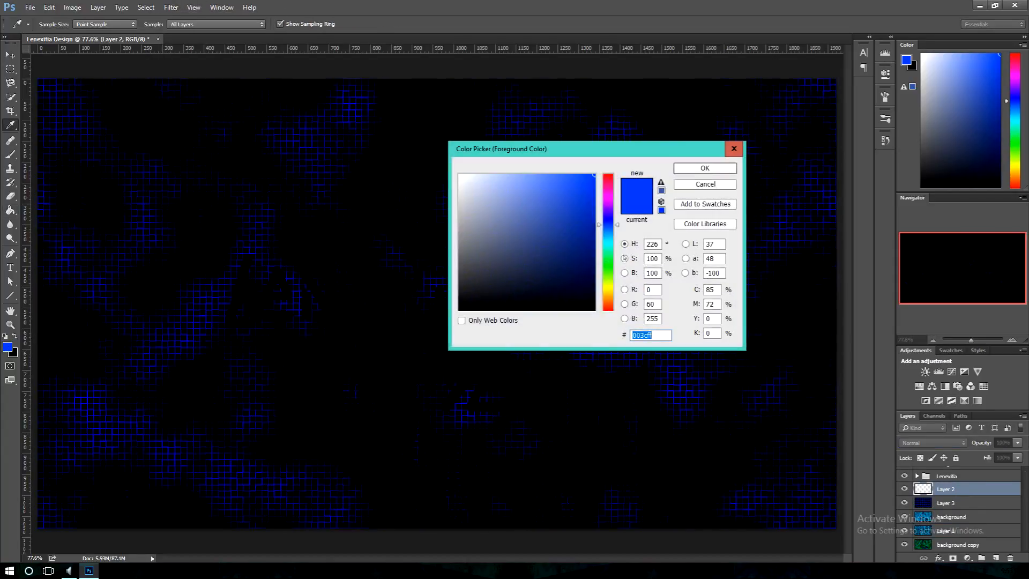
mouse_move(588, 176)
mouse_down()
mouse_move(478, 165)
mouse_move(466, 178)
mouse_move(475, 166)
mouse_move(457, 161)
mouse_up()
click(704, 168)
key(g)
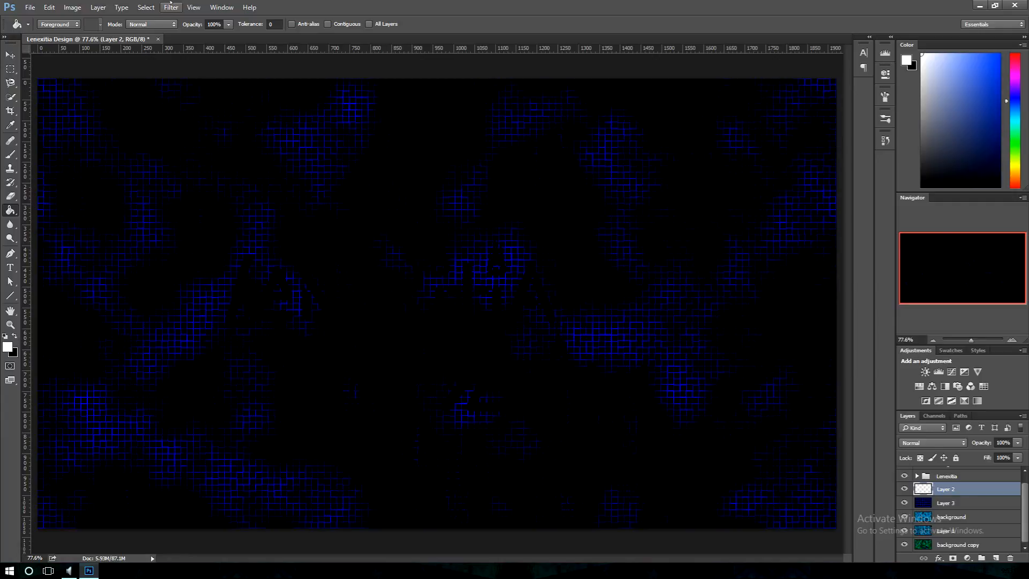
- Render the Clouds filter on Layer 2 using white and black
click(171, 7)
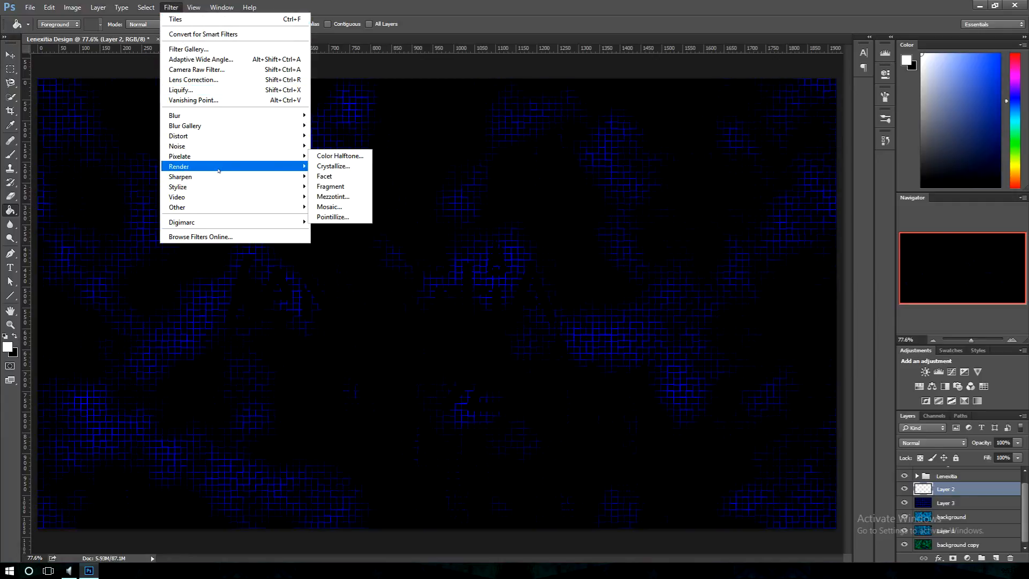
mouse_move(182, 166)
click(347, 166)
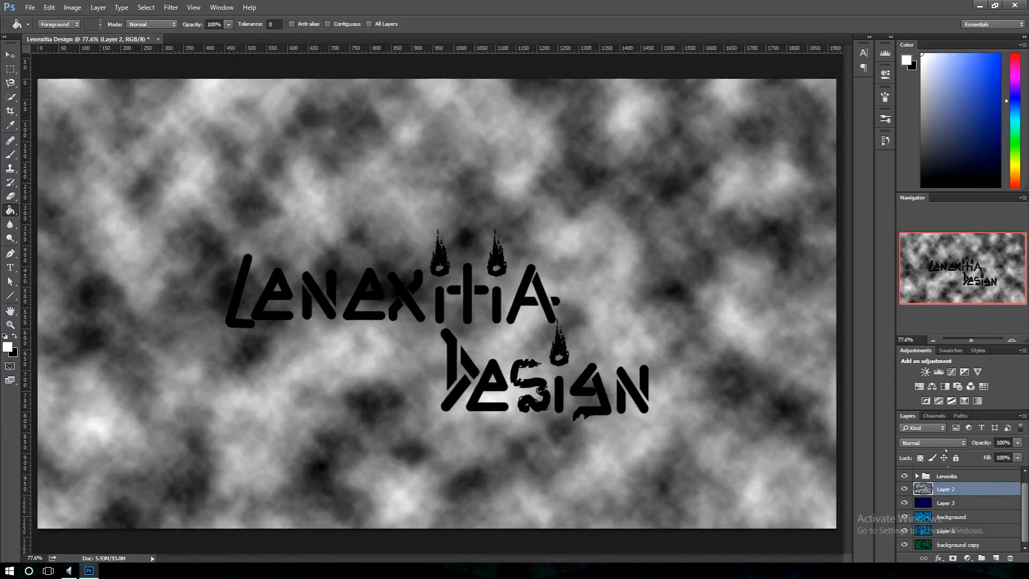
- Try the Linear Light, Exclusion and Difference blend modes on Layer 2
click(943, 444)
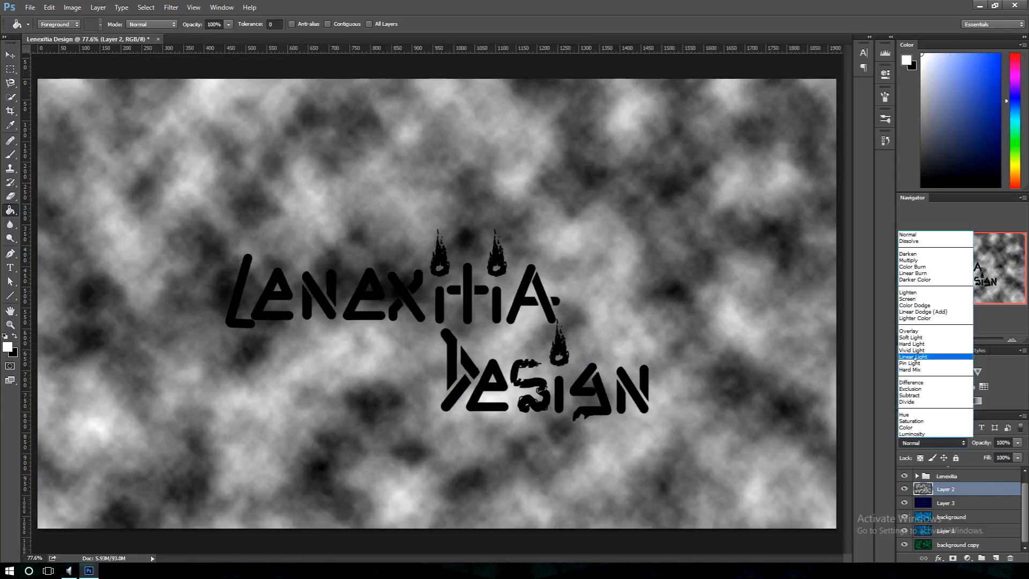
click(912, 357)
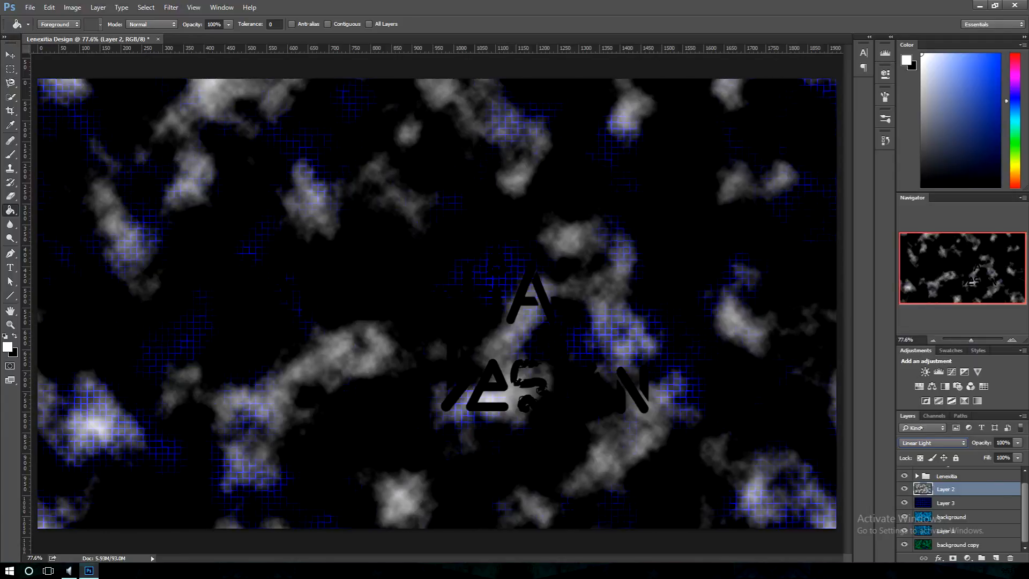
click(936, 442)
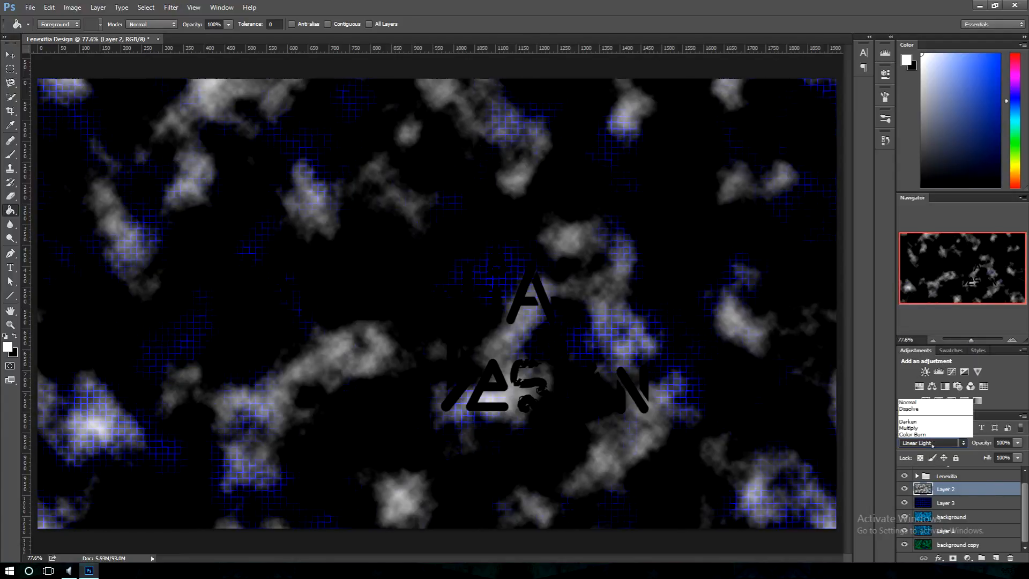
click(927, 389)
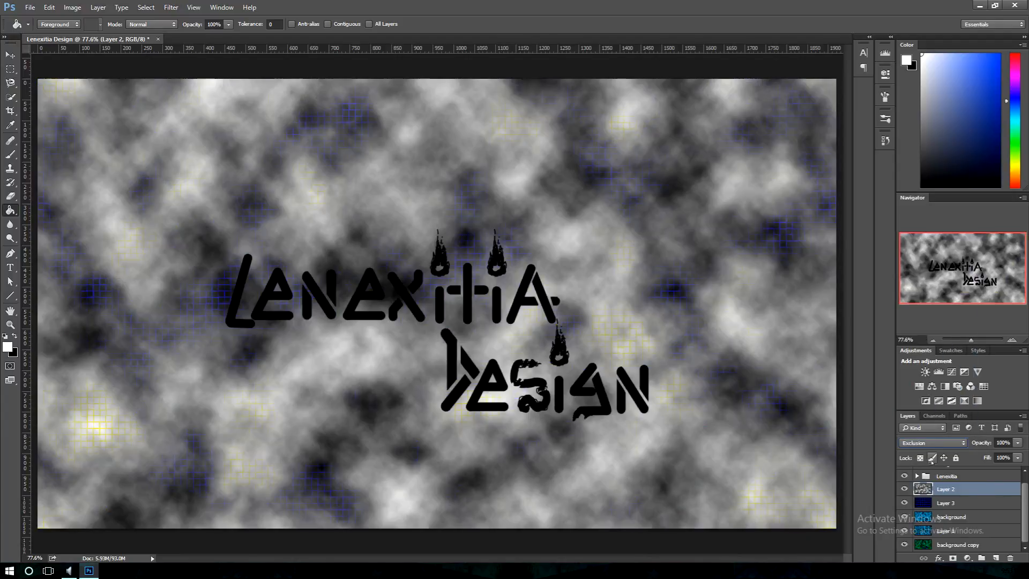
click(933, 443)
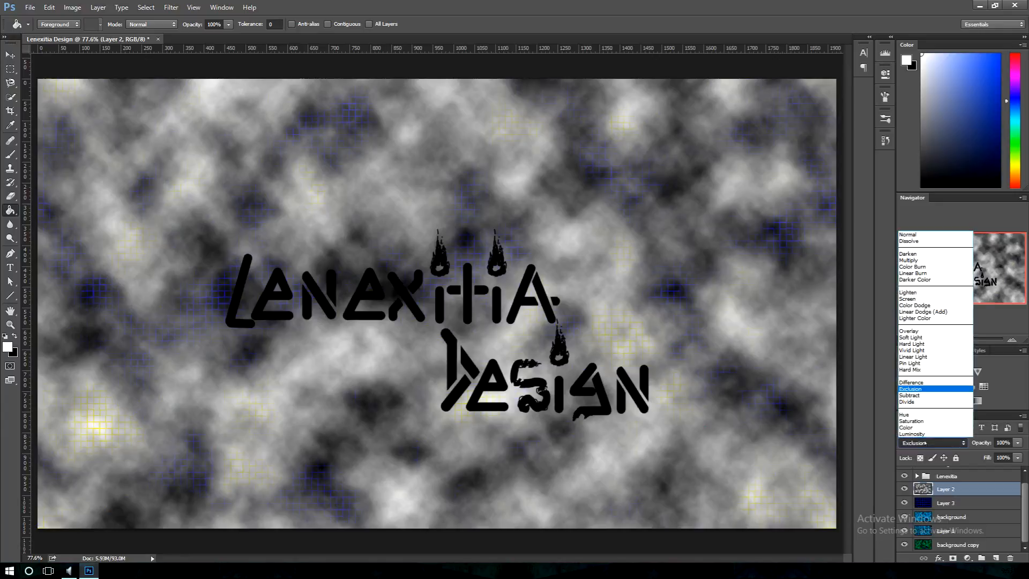
click(926, 382)
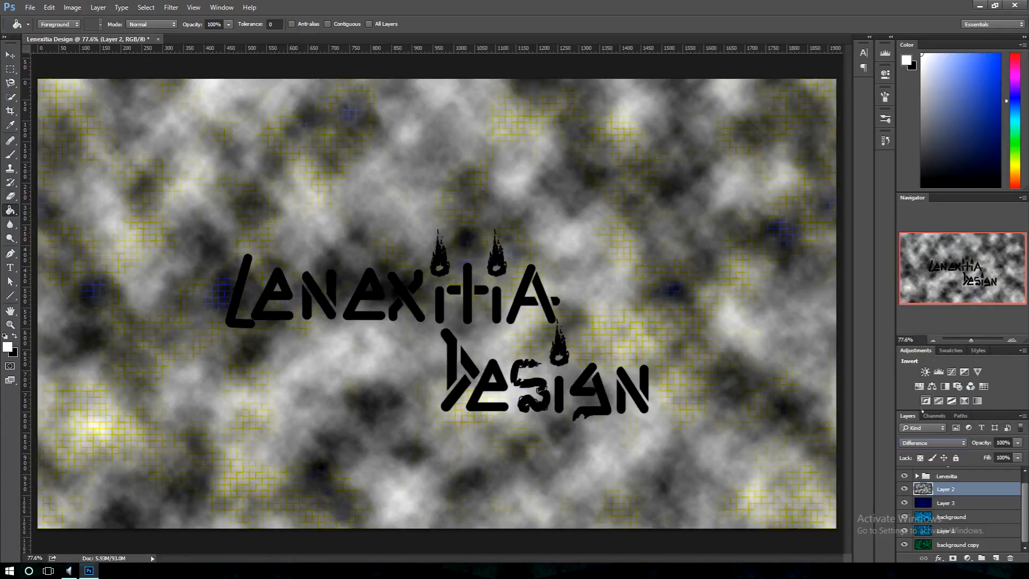
- Change Layer 2's blend mode to Pin Light and duplicate the layer within the same document
click(932, 442)
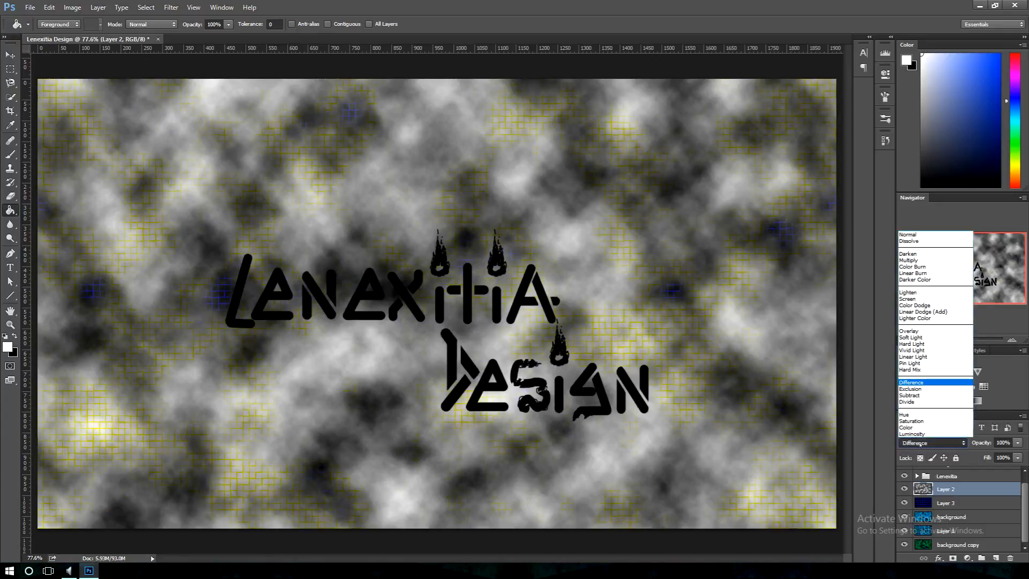
click(910, 363)
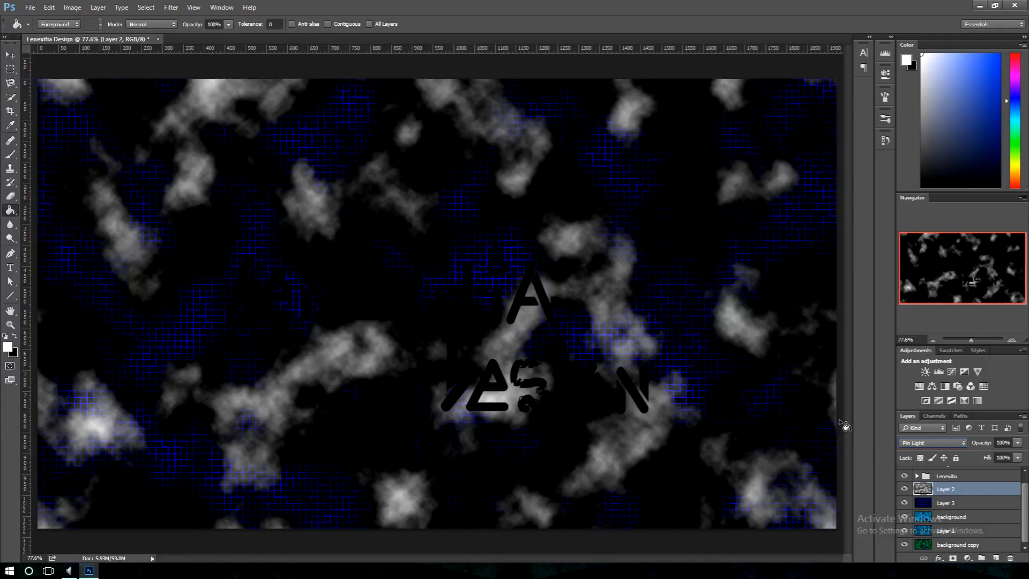
right_click(953, 492)
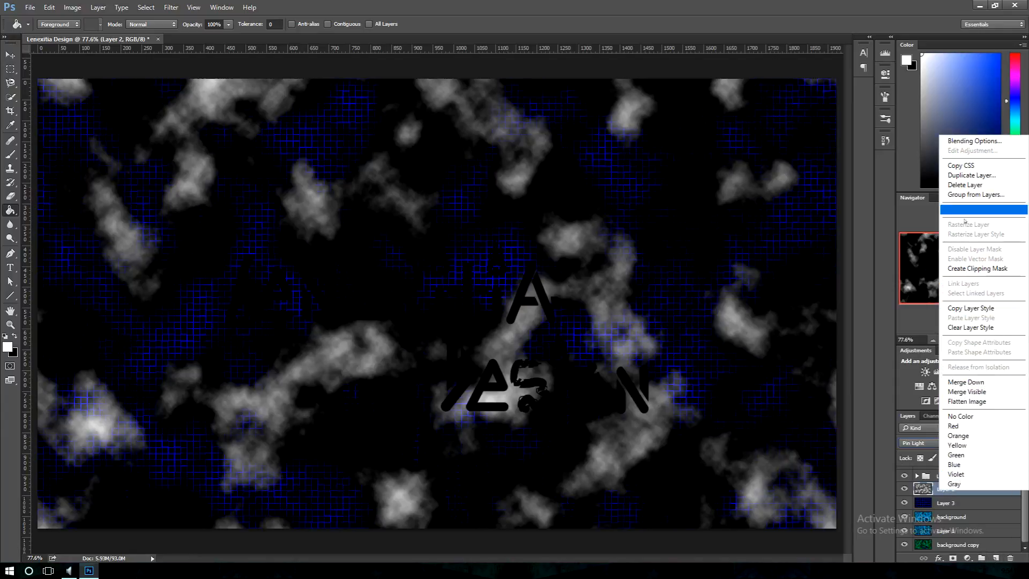
click(971, 176)
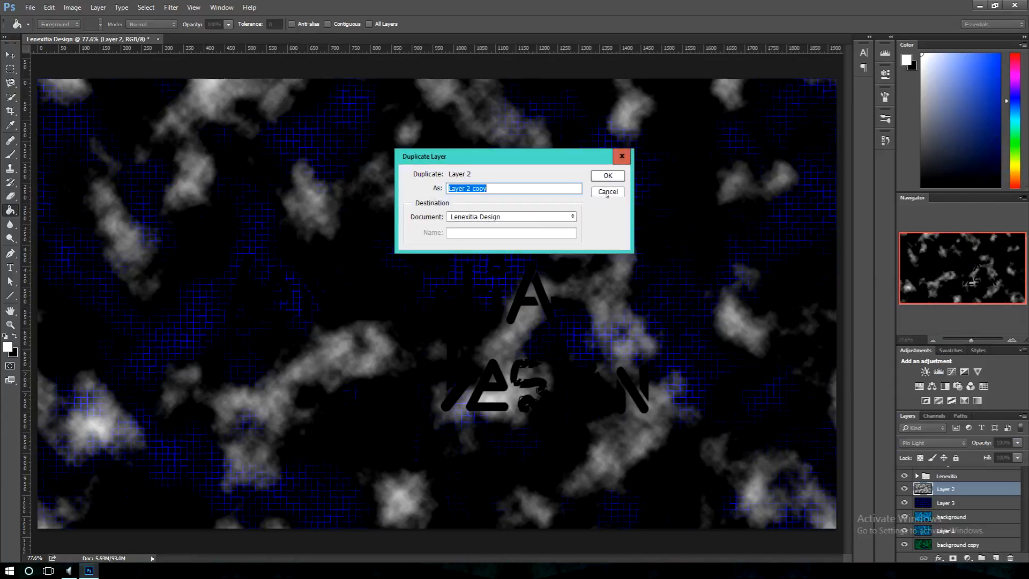
click(608, 175)
- Apply Difference Clouds to Layer 2 copy and render Clouds on a new layer above it
click(171, 6)
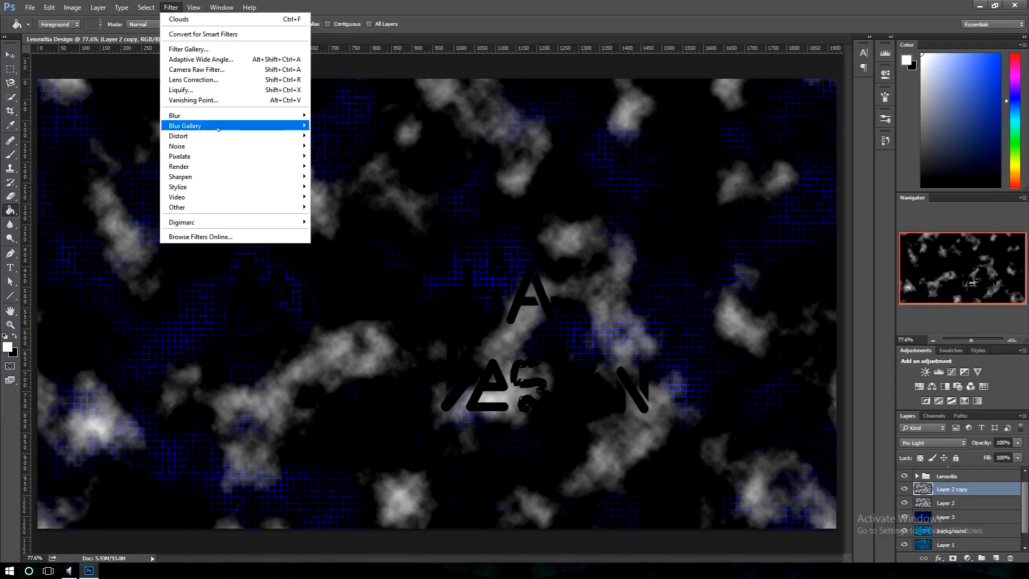
mouse_move(257, 166)
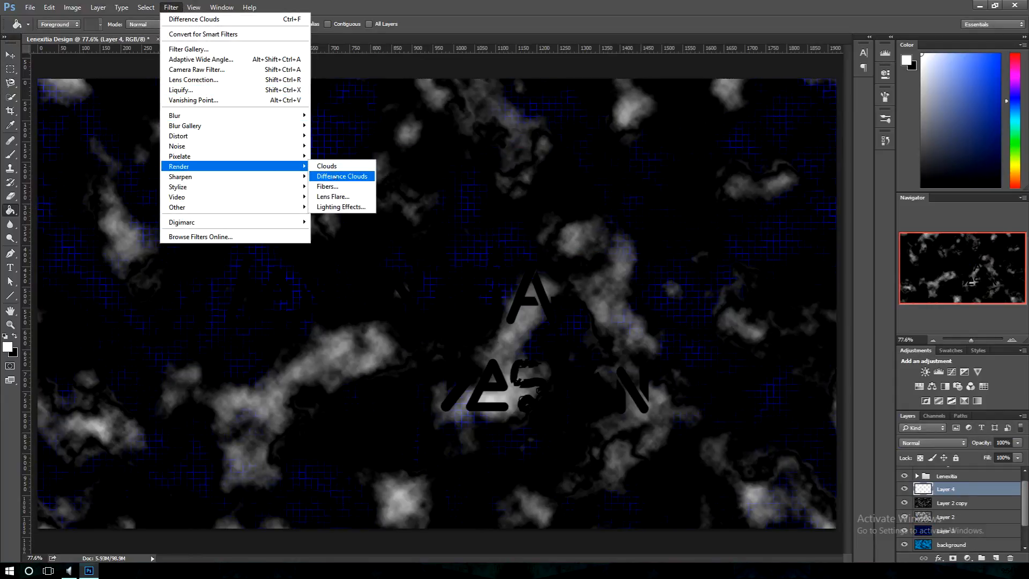
click(337, 167)
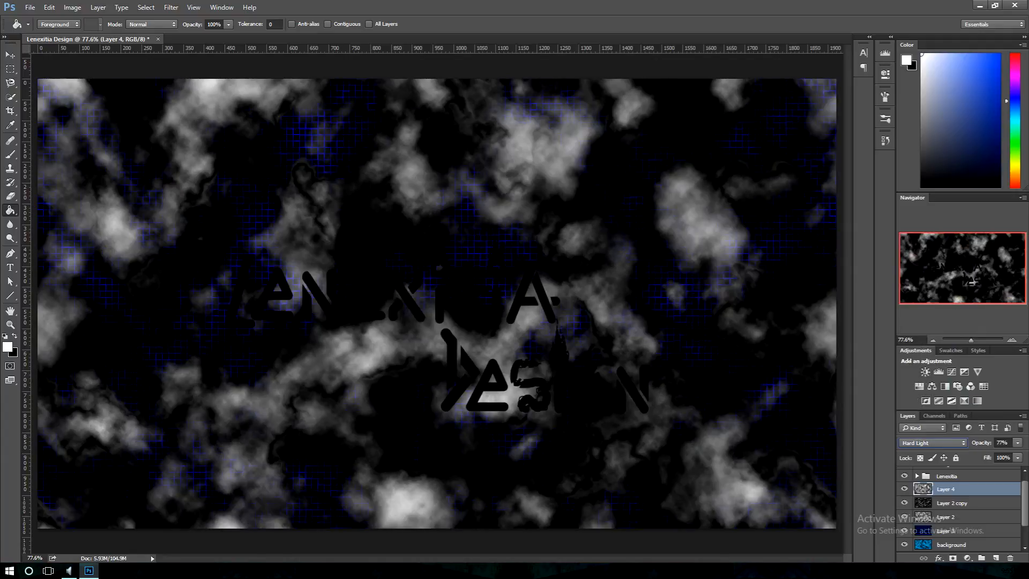
- Create a new empty layer directly above Layer 4
click(996, 558)
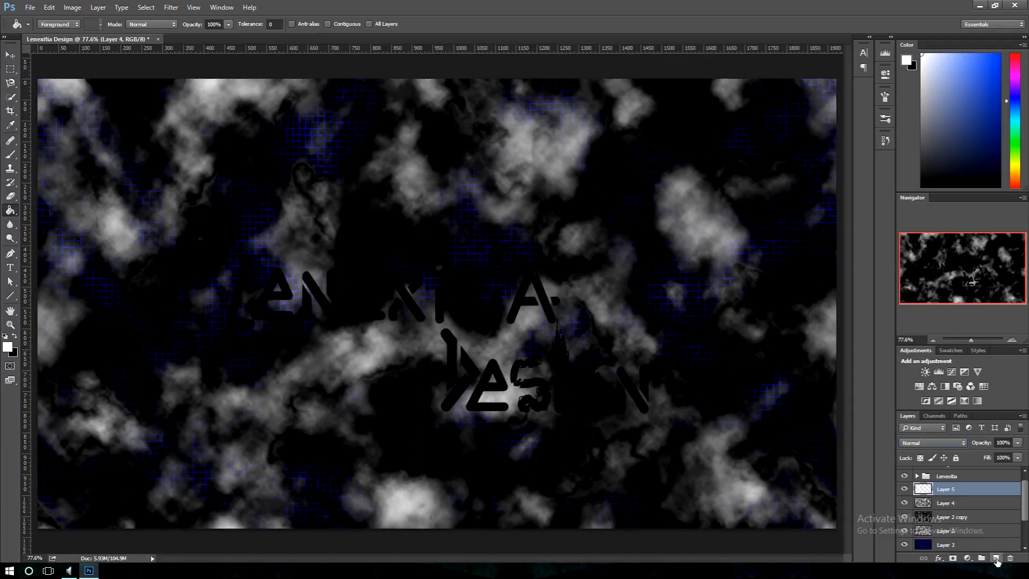
click(171, 7)
mouse_move(278, 167)
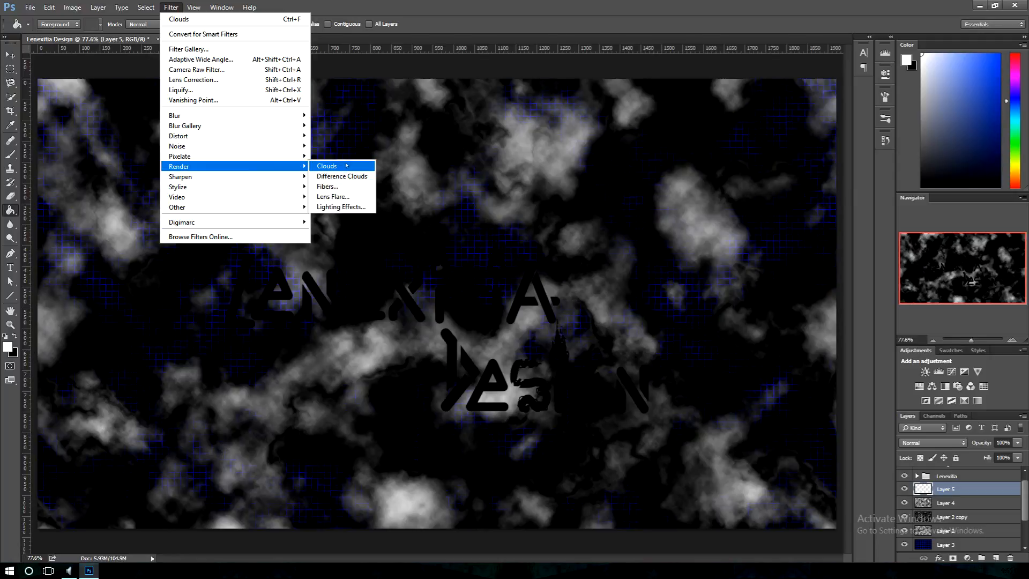
click(188, 7)
- Try rendering Clouds on Layer 5 using white and the dark grey 585858, and undo the render
click(15, 336)
click(7, 346)
drag(459, 228, 446, 266)
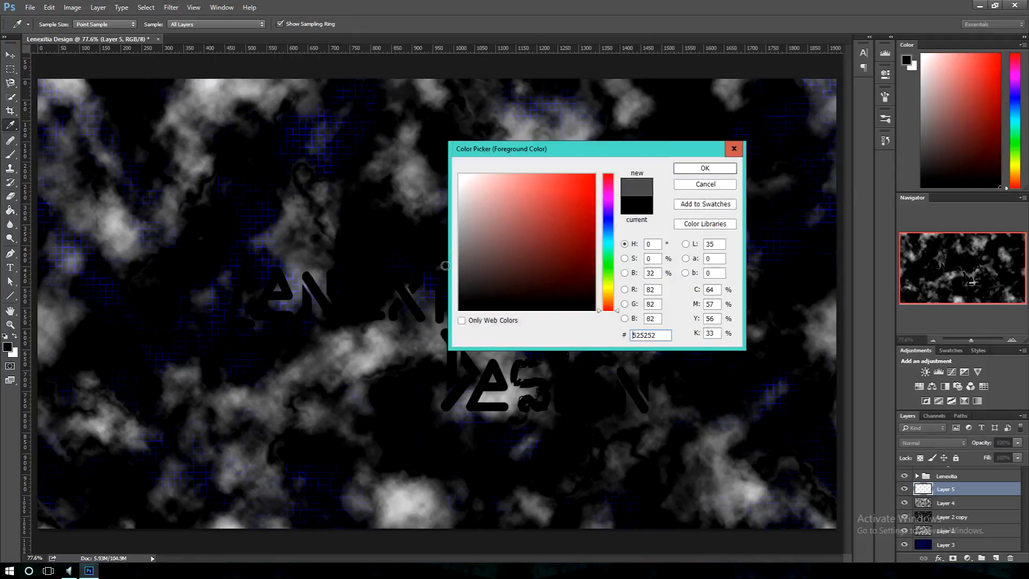
click(705, 168)
key(g)
click(171, 7)
mouse_move(289, 166)
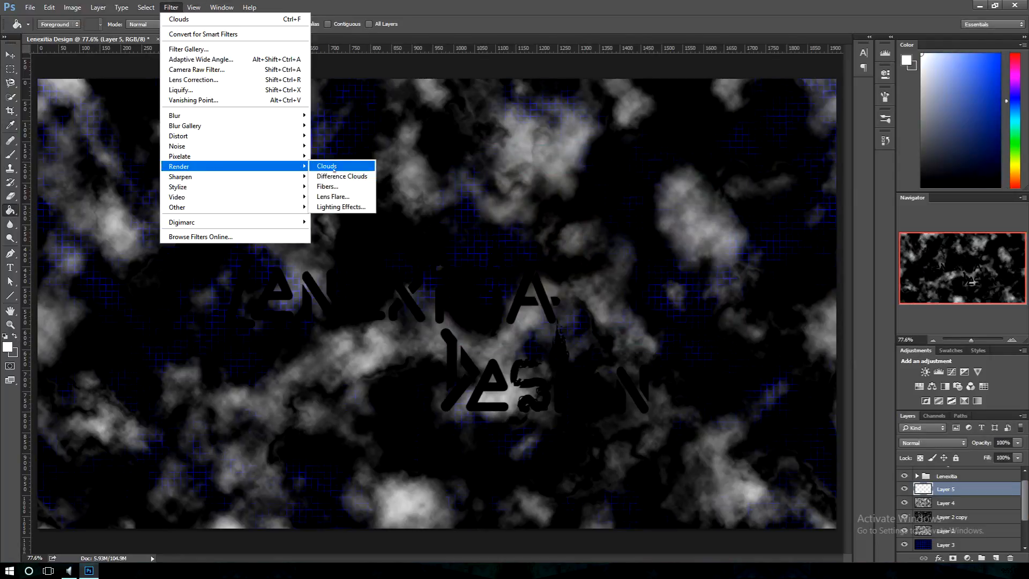
click(332, 166)
key(ctrl+z)
- Darken the grey background colour to near black and render Clouds on Layer 5 with white as foreground
click(13, 353)
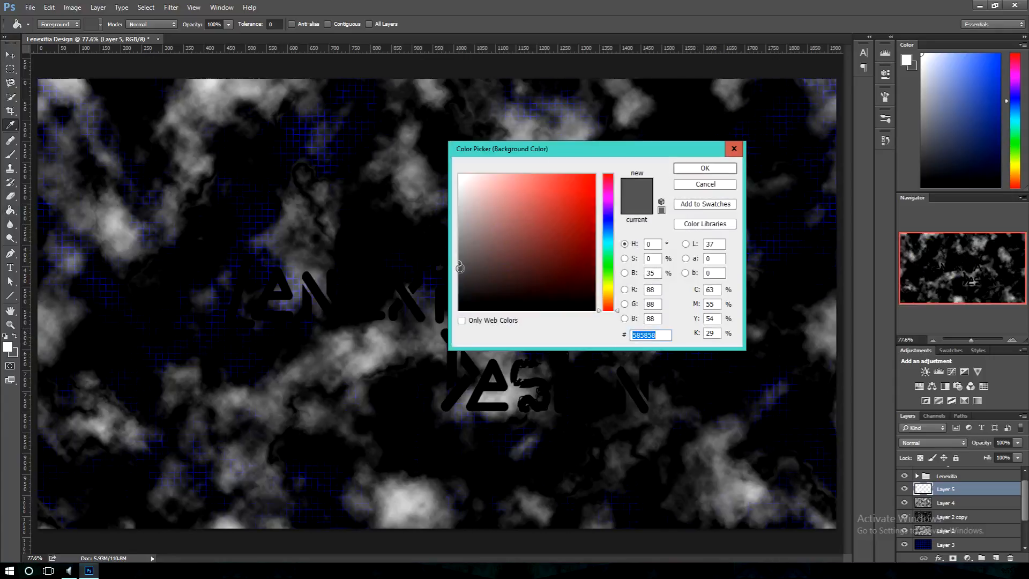
drag(460, 267, 455, 291)
click(705, 168)
click(171, 7)
mouse_move(289, 166)
click(332, 167)
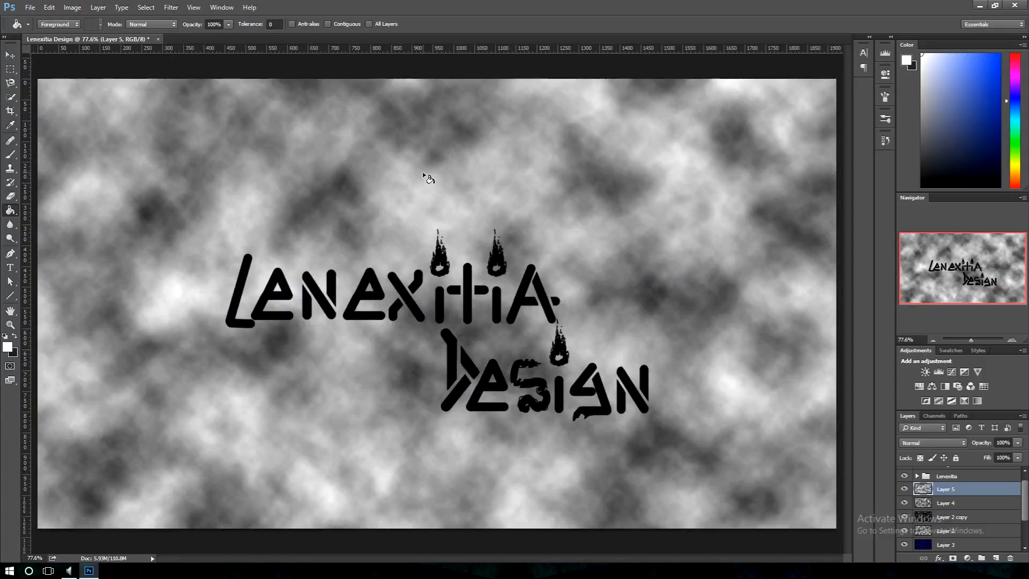
- Set Layer 5's blend mode to Pin Light and duplicate the layer
click(929, 442)
click(931, 365)
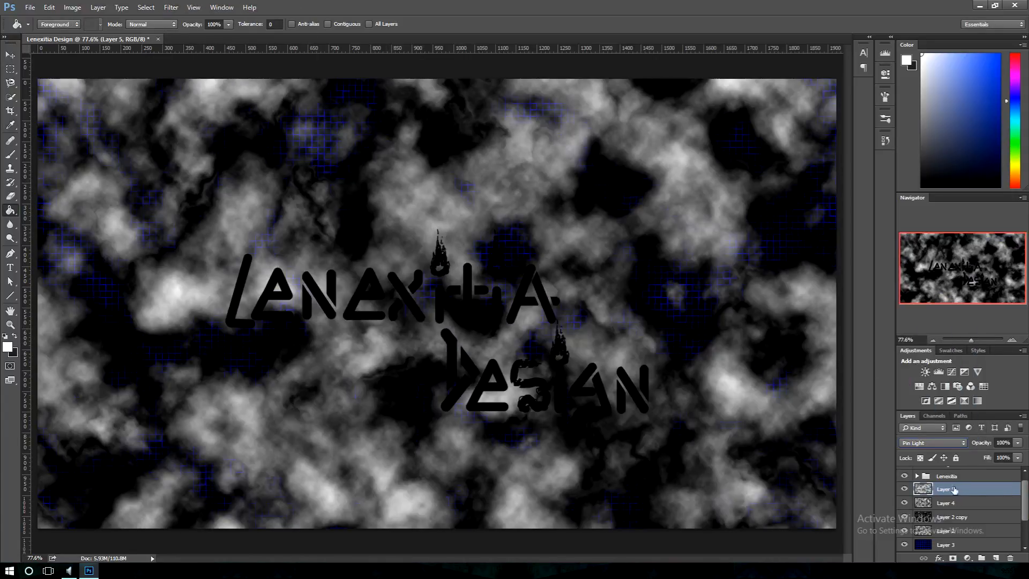
right_click(954, 490)
click(969, 173)
click(606, 175)
- Apply Difference Clouds to Layer 5 copy and reduce its opacity to 72%
click(171, 7)
mouse_move(268, 167)
click(337, 176)
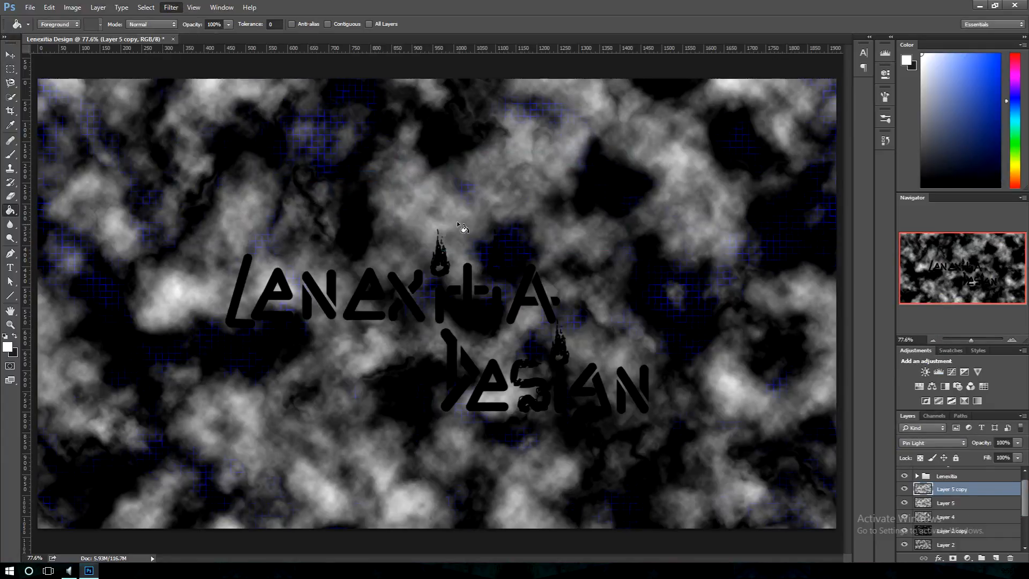
click(1018, 442)
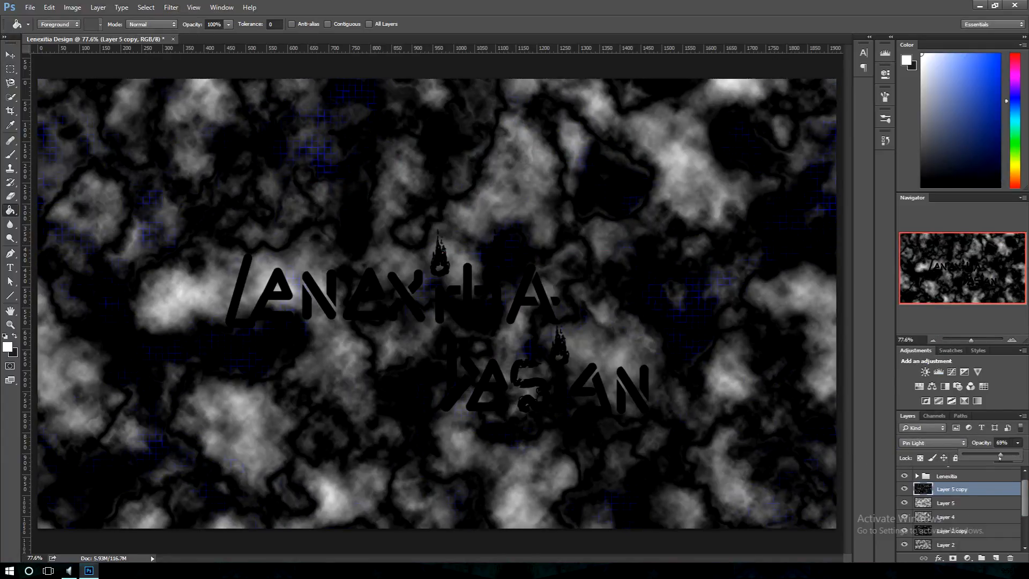
drag(1018, 455, 988, 461)
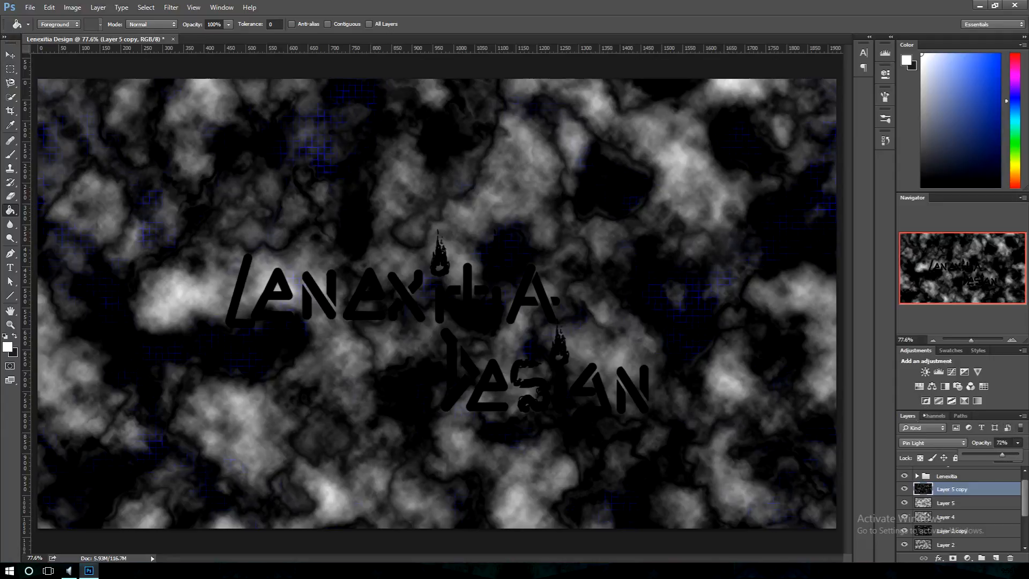
click(443, 429)
- Create a new empty layer directly above Layer 5 copy
click(954, 503)
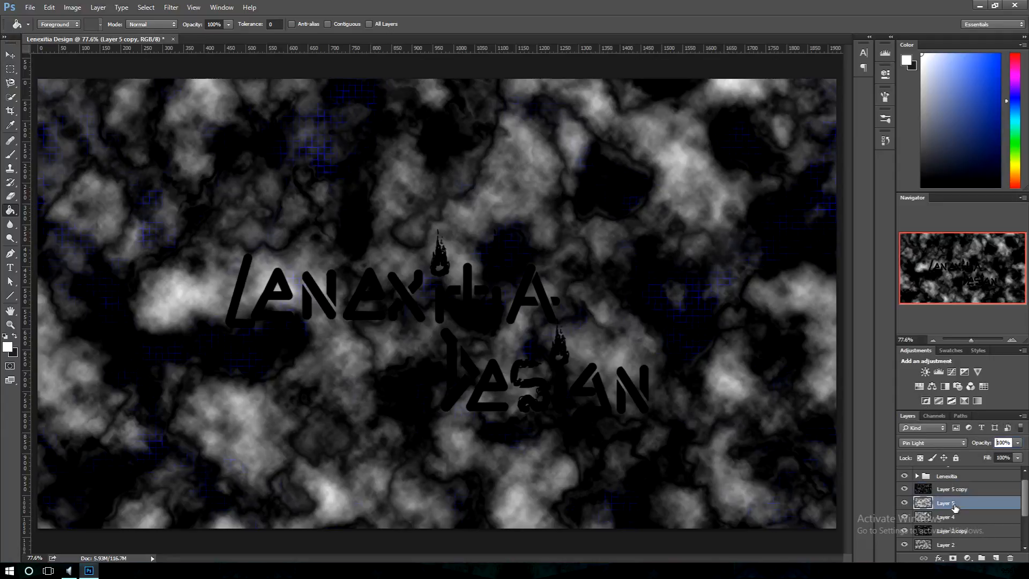
click(958, 490)
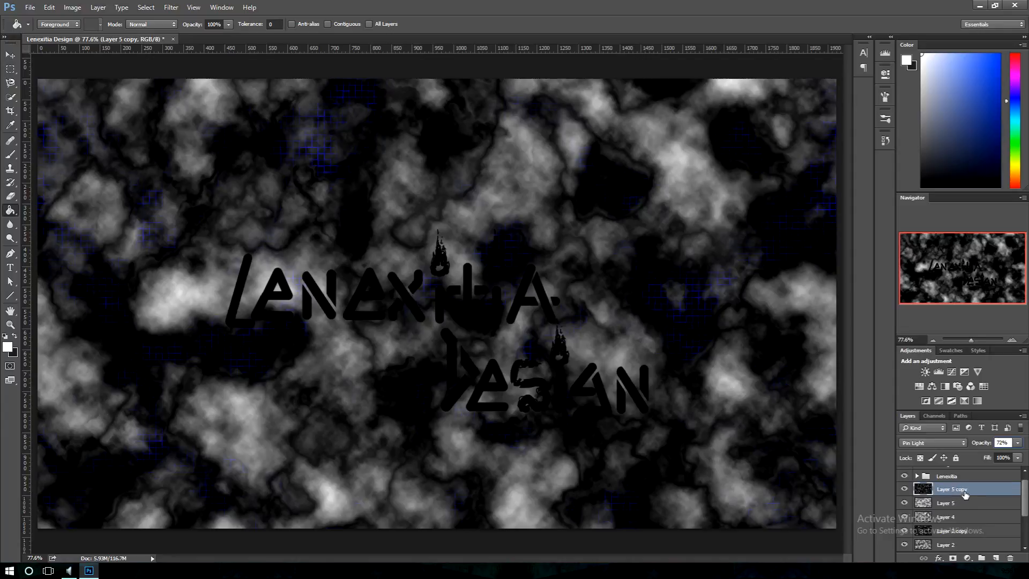
click(996, 558)
click(171, 7)
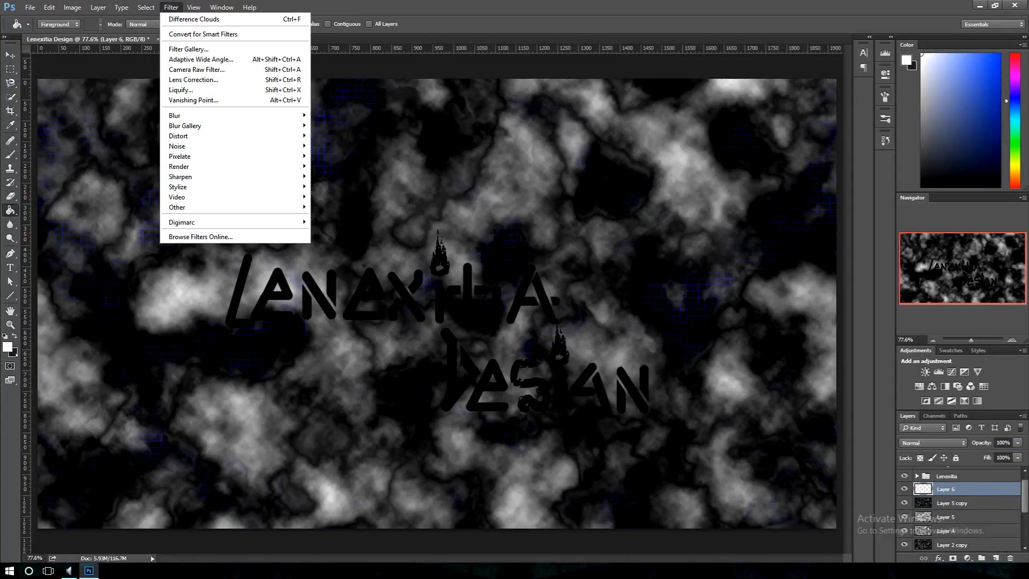
- Set the background colour to black and the foreground colour to bright blue 003cff
click(15, 353)
click(459, 310)
click(704, 169)
click(7, 347)
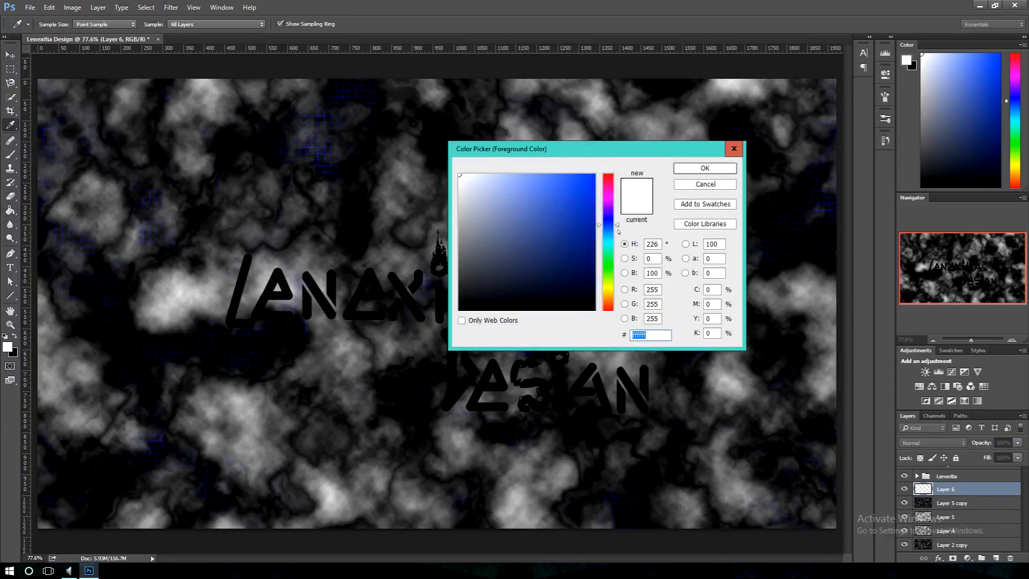
drag(577, 181, 600, 165)
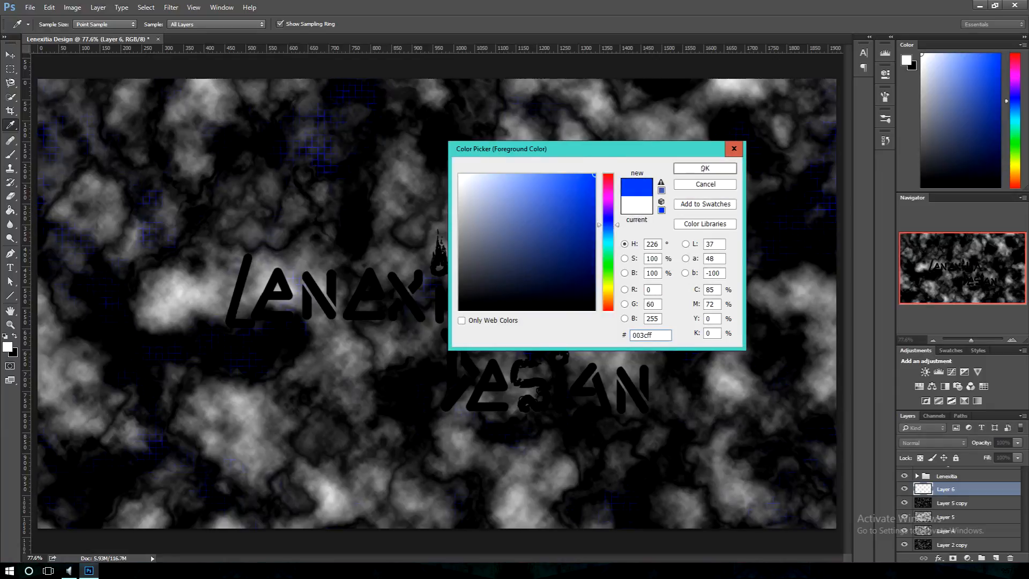
click(705, 168)
- Render blue and black Clouds on Layer 6 and set its blend mode to Pin Light
click(175, 4)
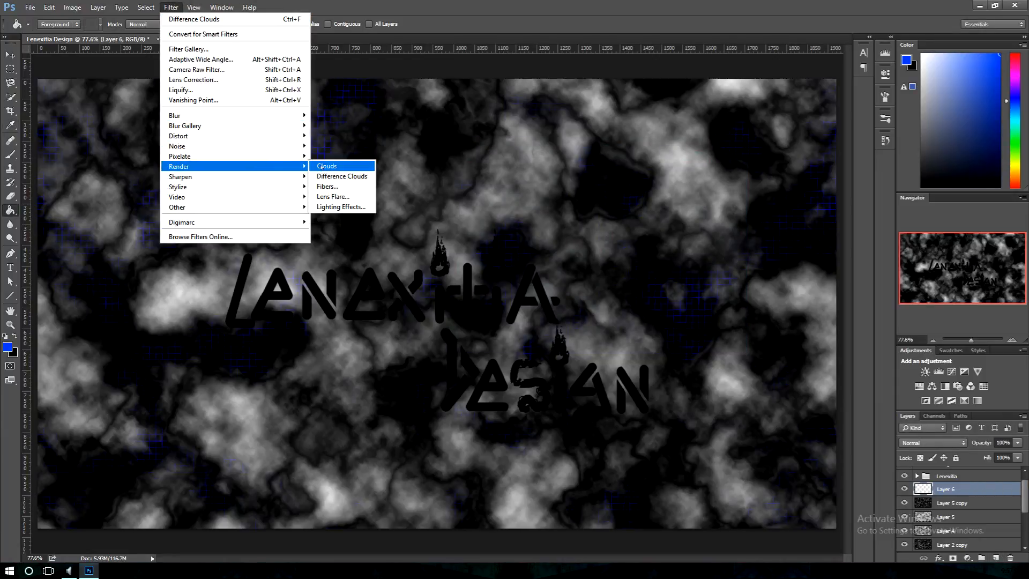
mouse_move(285, 189)
mouse_move(284, 167)
click(329, 167)
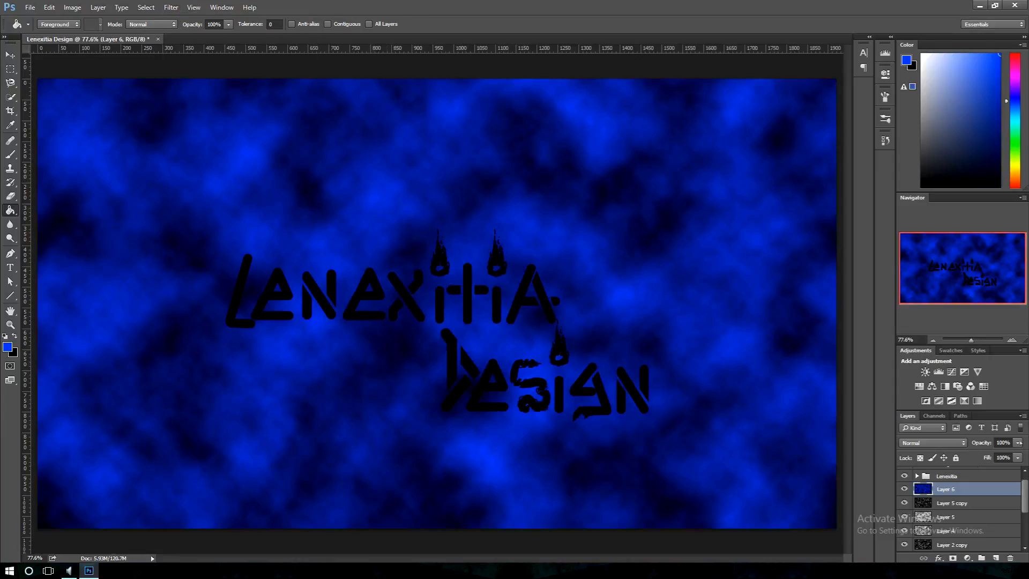
click(932, 443)
click(922, 363)
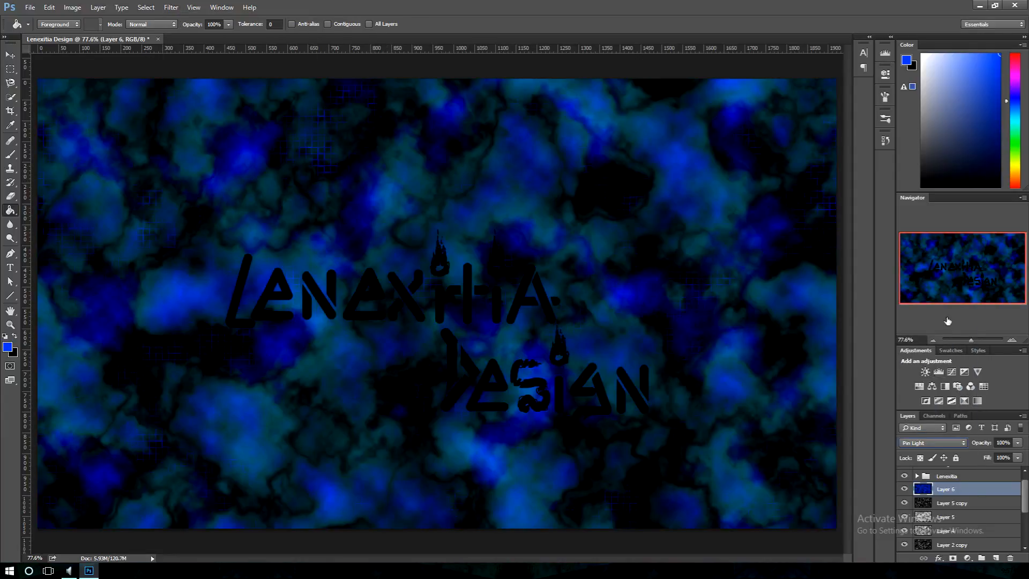
- Reduce the opacity of Layer 6 to 70%
click(1017, 442)
drag(1018, 455, 993, 457)
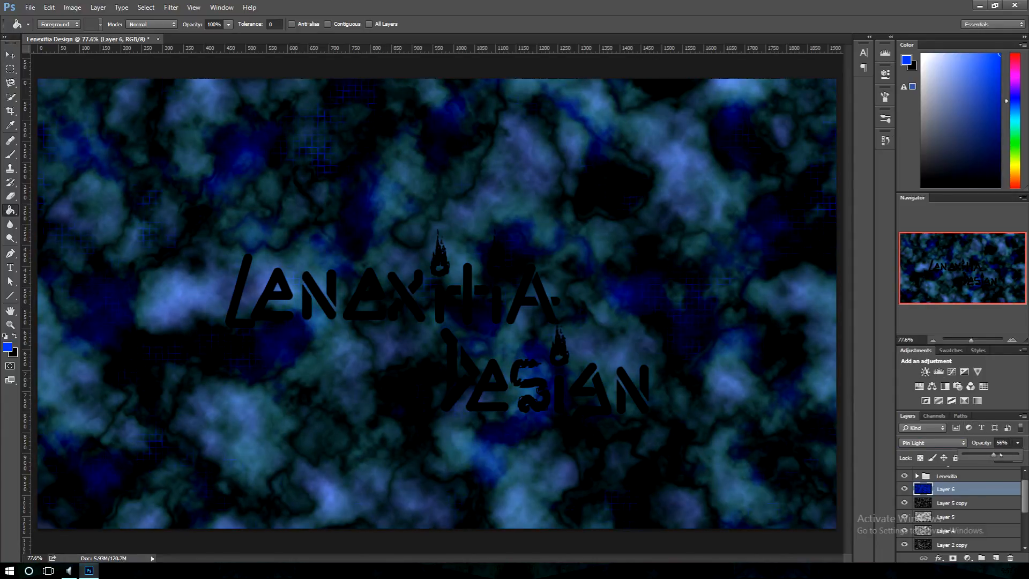
drag(994, 455, 1001, 454)
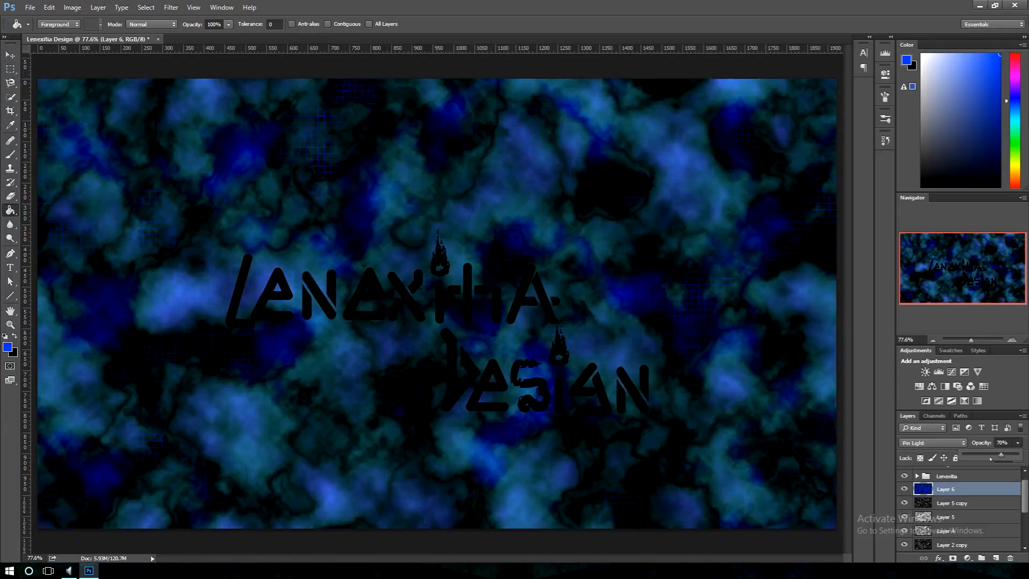
click(1017, 443)
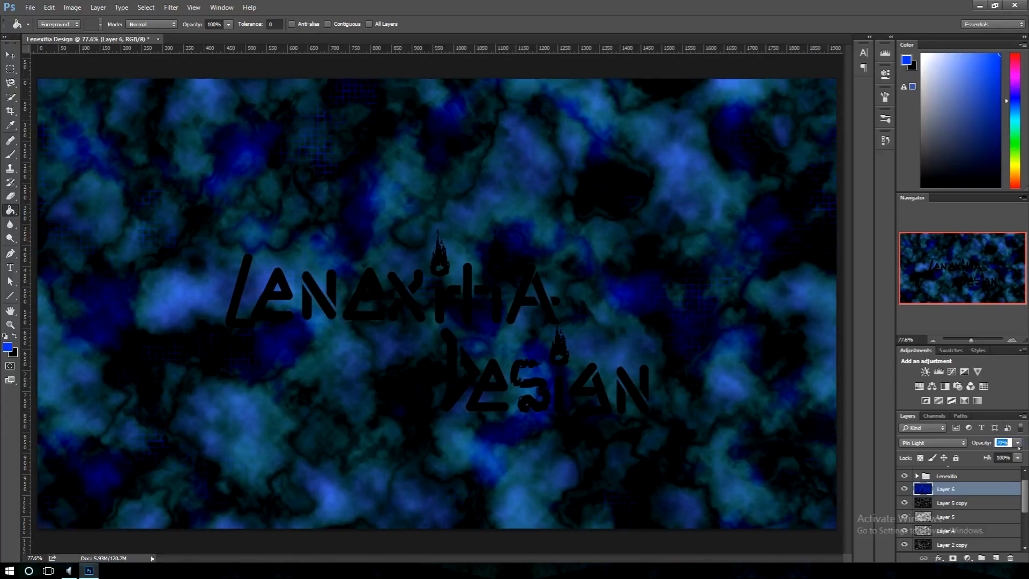
- Duplicate Layer 6 and render Difference Clouds on the copy
right_click(951, 491)
click(959, 177)
click(606, 172)
click(170, 7)
mouse_move(241, 166)
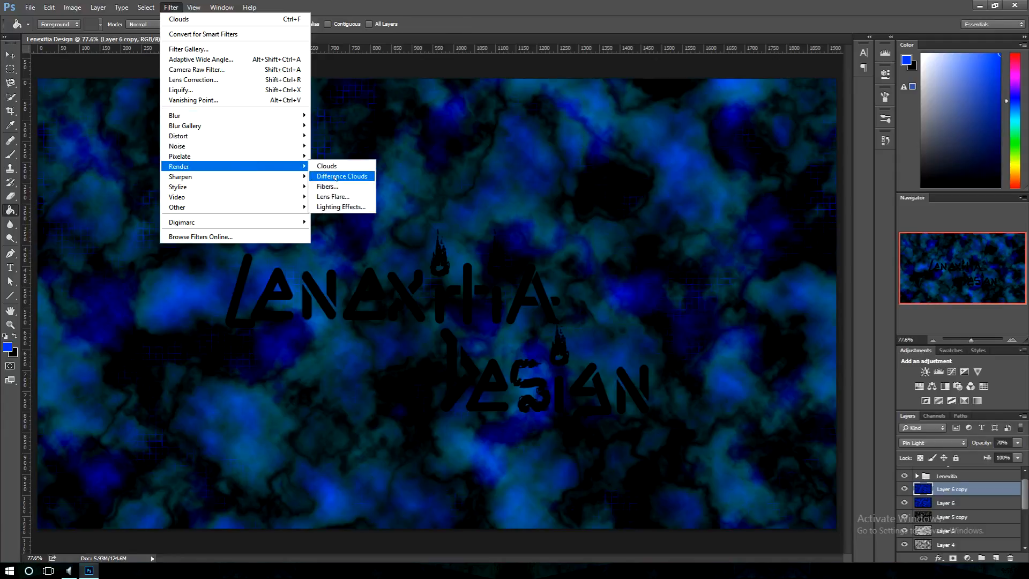
click(335, 178)
- Try the Difference and Exclusion blend modes on Layer 6 copy
click(932, 443)
click(919, 381)
click(924, 443)
click(918, 390)
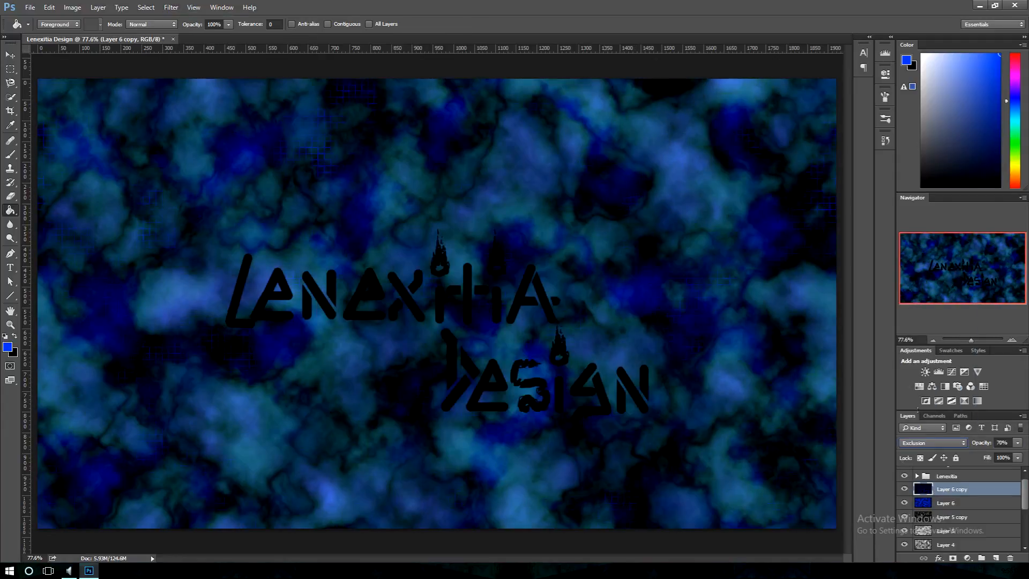
- Switch Layer 6 copy to the Pin Light blend mode and lower its opacity to 47%
click(932, 443)
click(921, 362)
drag(1017, 443, 995, 456)
- Try the Linear Light, Soft Light and Hard Light blend modes on Layer 6 copy
click(933, 442)
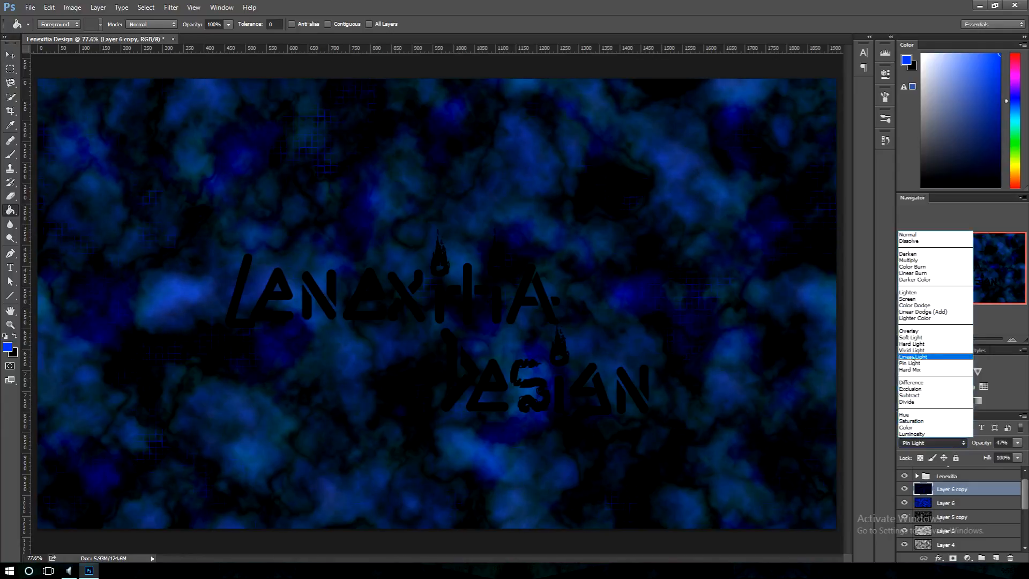
click(912, 357)
click(932, 443)
click(916, 337)
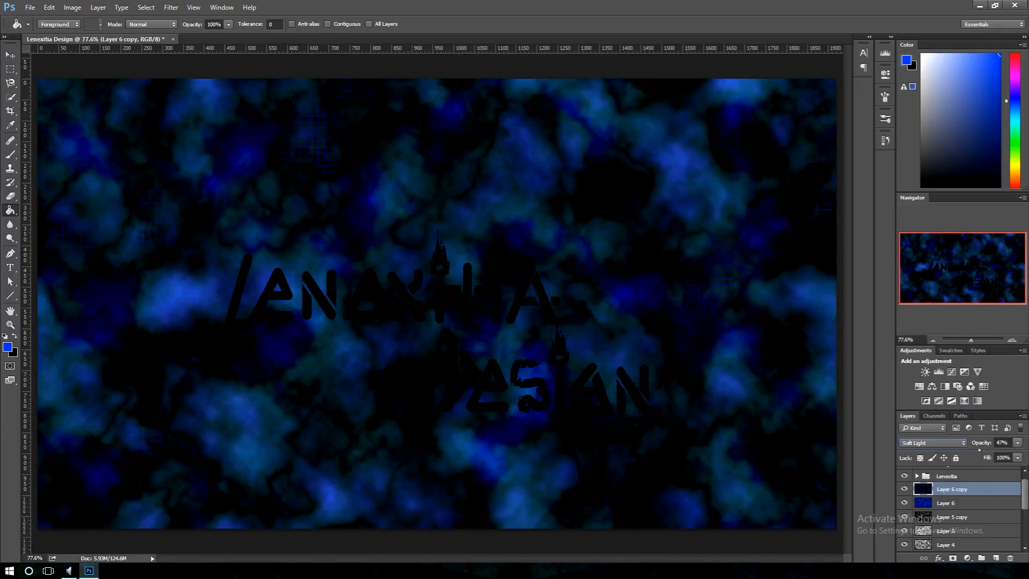
click(932, 442)
click(914, 343)
- Raise Layer 6 copy's opacity to 83% and compare Hard Light with Linear Light blending
click(1017, 442)
click(1013, 457)
click(933, 443)
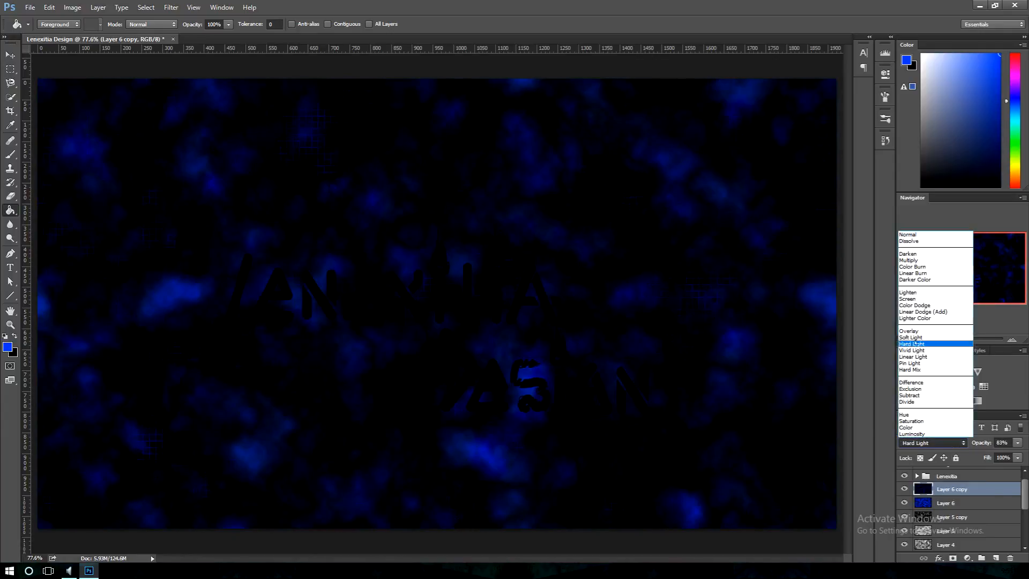
click(915, 344)
click(932, 442)
click(914, 356)
- Set Layer 6 copy's blend mode to Pin Light and its opacity to 56%
click(932, 442)
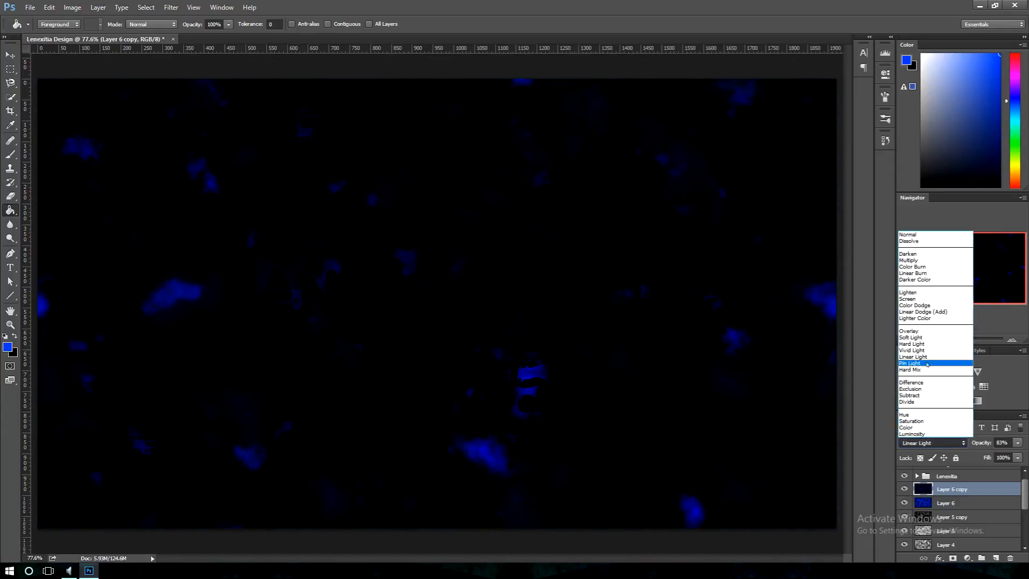
click(927, 364)
click(1017, 443)
drag(1014, 457, 995, 456)
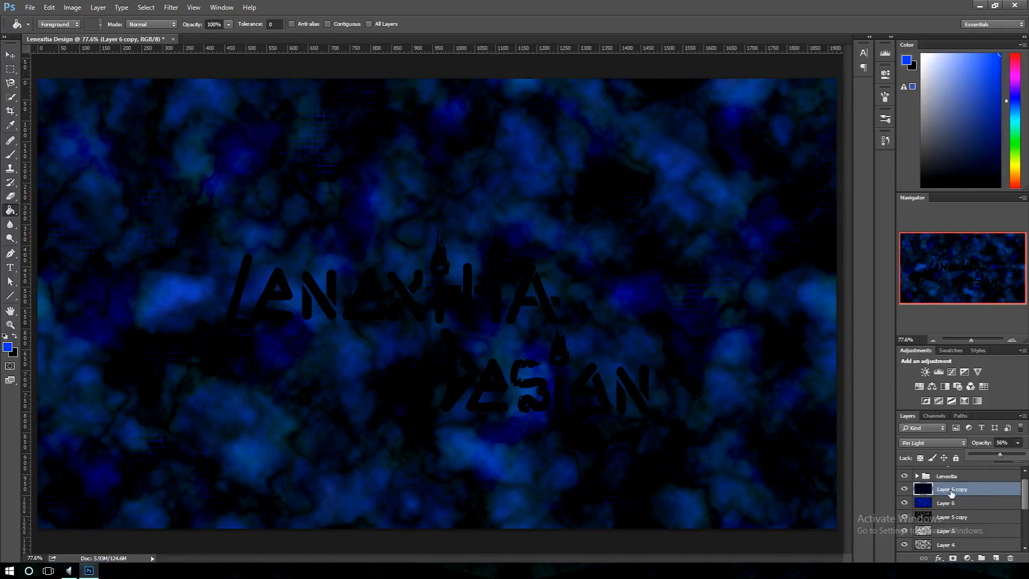
- Move Layer 6 copy down the layer stack to sit between Layer 2 and Layer 3
drag(951, 493, 958, 549)
scroll(965, 542, down, 2)
scroll(970, 542, down, 2)
click(1018, 443)
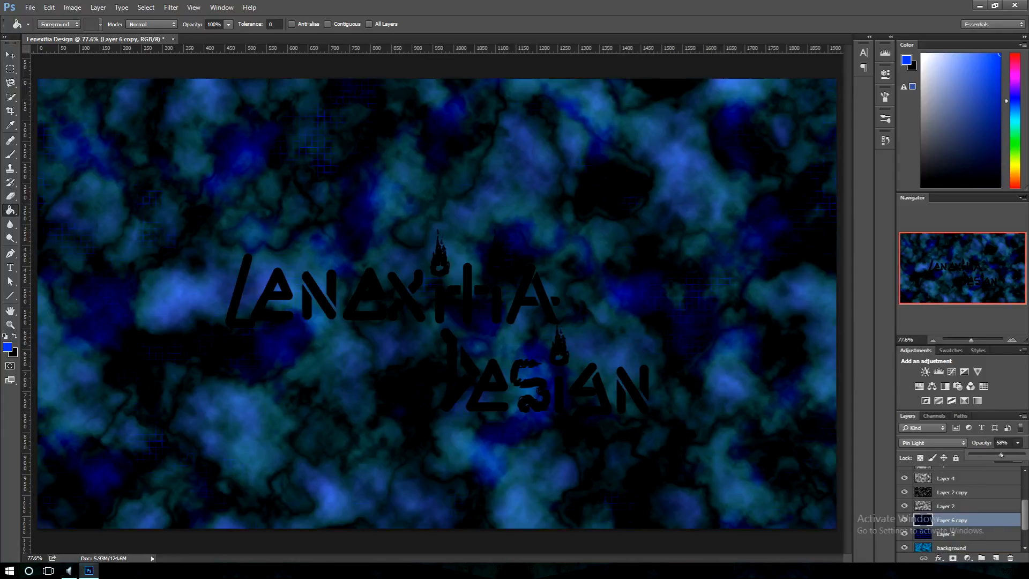
- Toggle the visibility of Layer 6 copy to examine its effect on the background
click(903, 522)
click(904, 522)
click(903, 521)
click(904, 521)
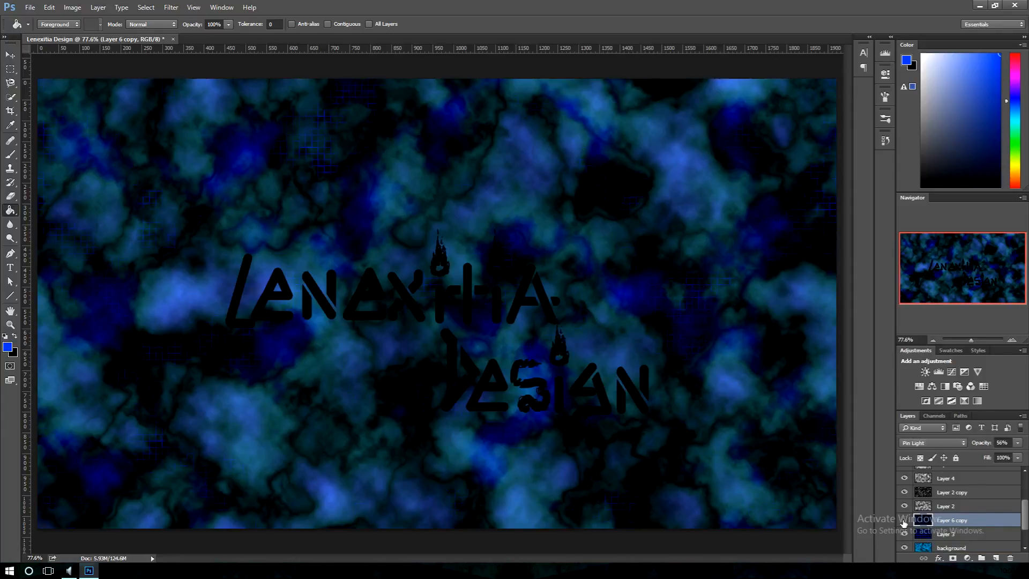
click(904, 522)
click(904, 521)
click(903, 521)
click(903, 521)
click(904, 522)
scroll(959, 514, down, 2)
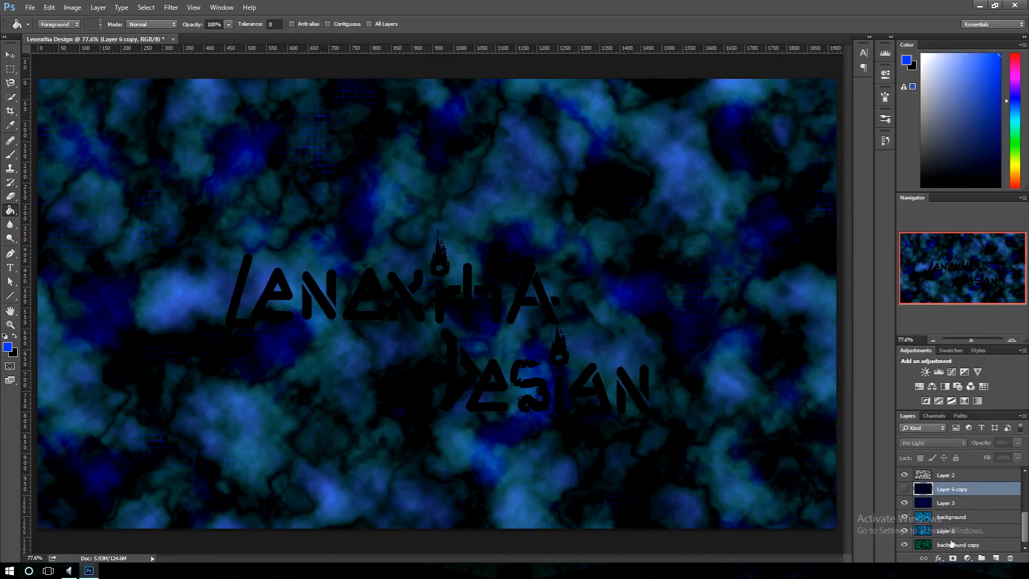
- Show Layer 6 copy again and readjust its opacity to 56%
scroll(954, 503, up, 6)
click(953, 500)
scroll(953, 509, down, 5)
click(952, 520)
click(904, 520)
click(1017, 443)
drag(1000, 455, 1003, 455)
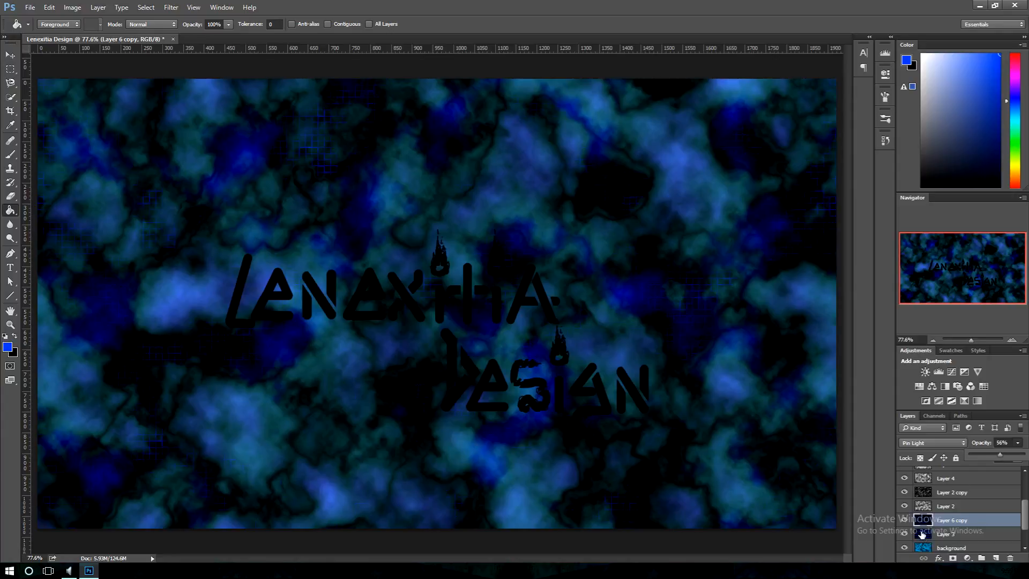
- Compare the background with and without Layer 6 copy, and leave that layer hidden
click(904, 521)
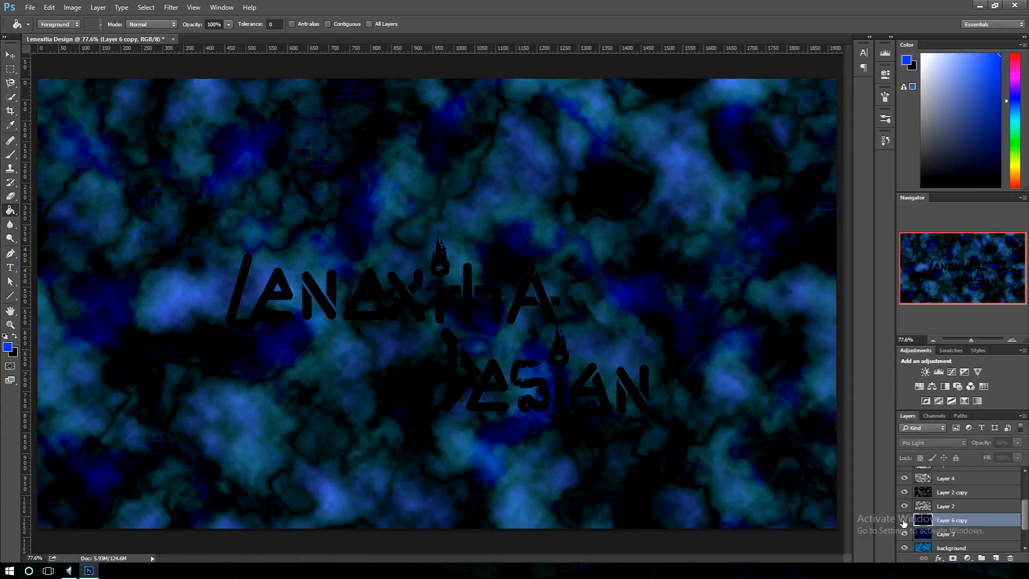
click(904, 522)
click(904, 521)
click(904, 522)
click(904, 521)
click(904, 522)
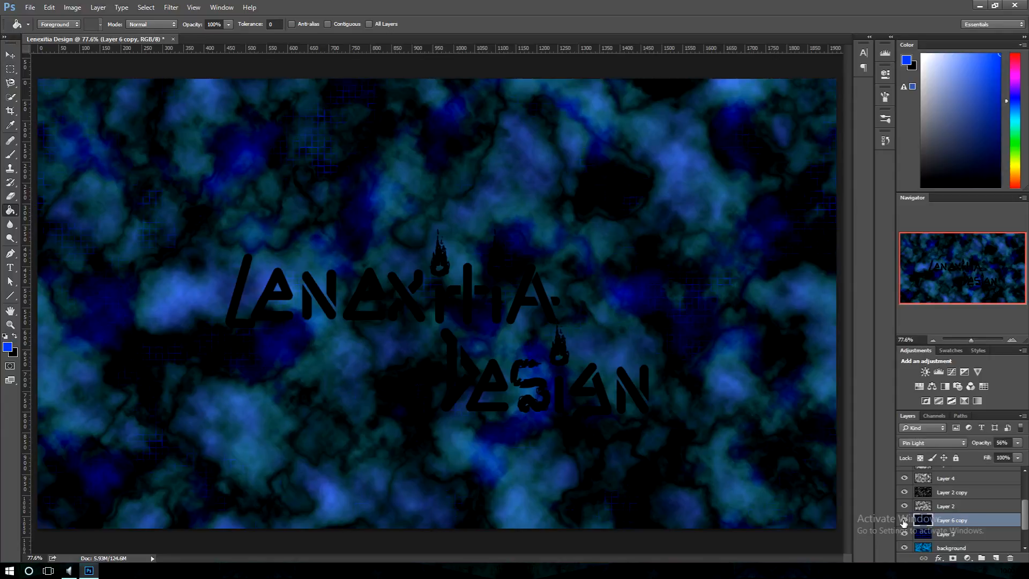
click(904, 521)
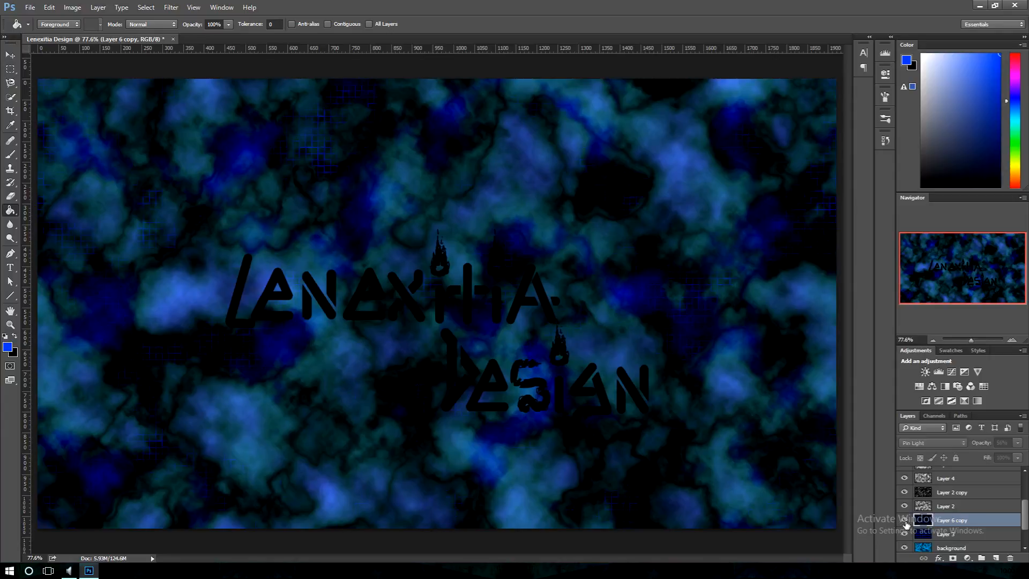
click(905, 522)
scroll(942, 528, up, 5)
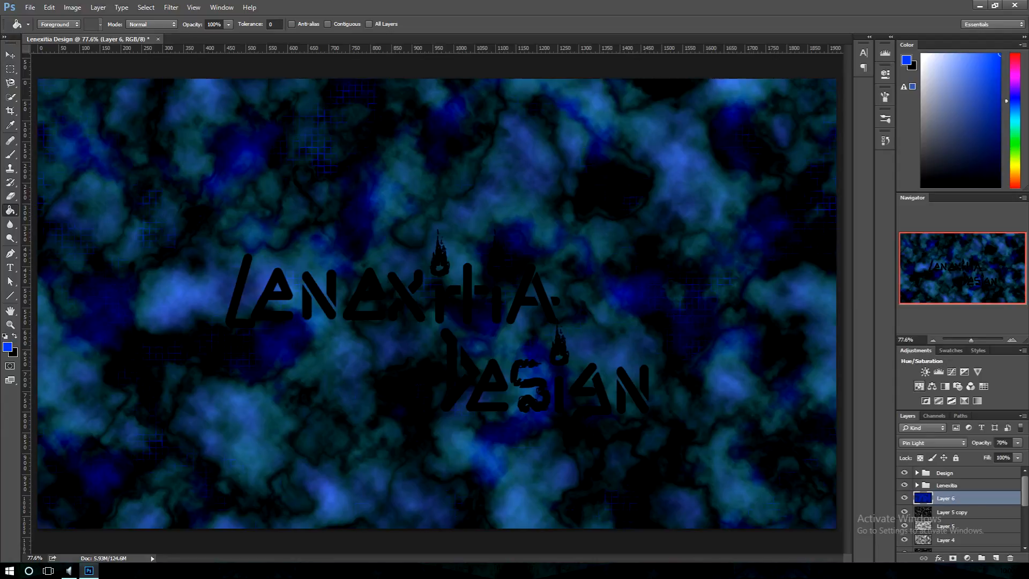
- Add a Hue/Saturation adjustment layer above Layer 6, setting saturation to +76 and raising the lightness slightly
click(920, 386)
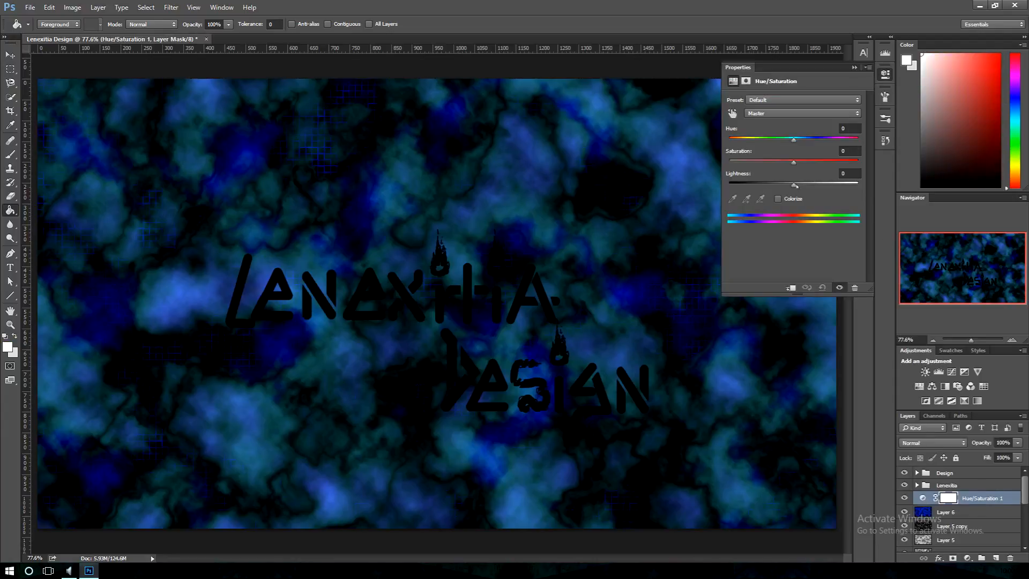
drag(795, 186, 799, 186)
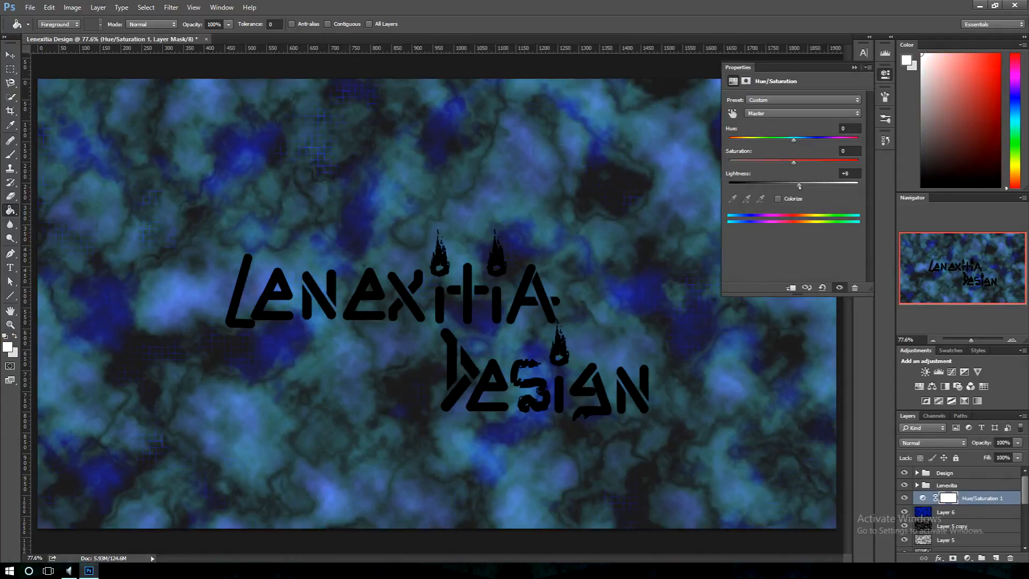
key(ctrl+z)
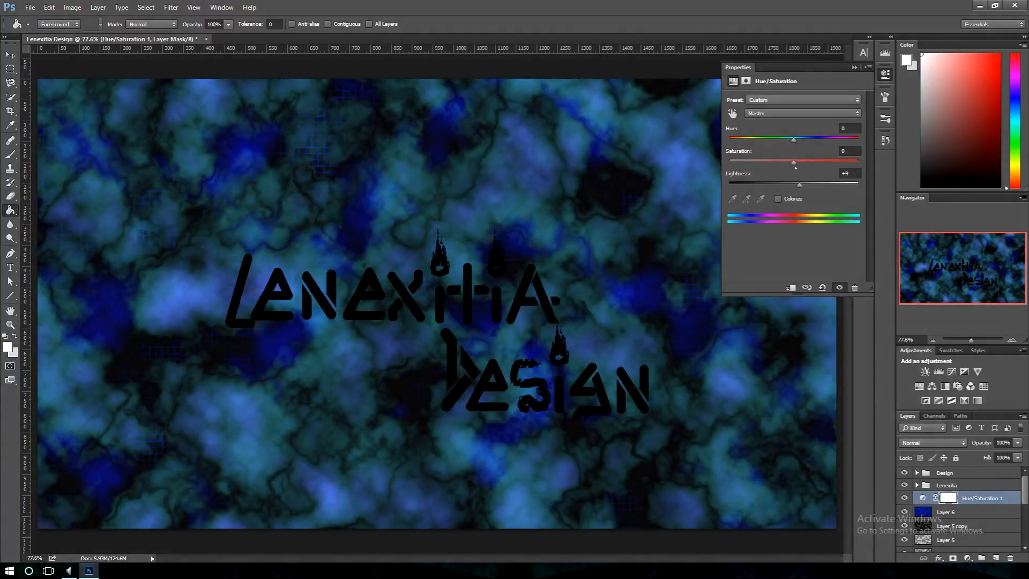
drag(794, 163, 843, 146)
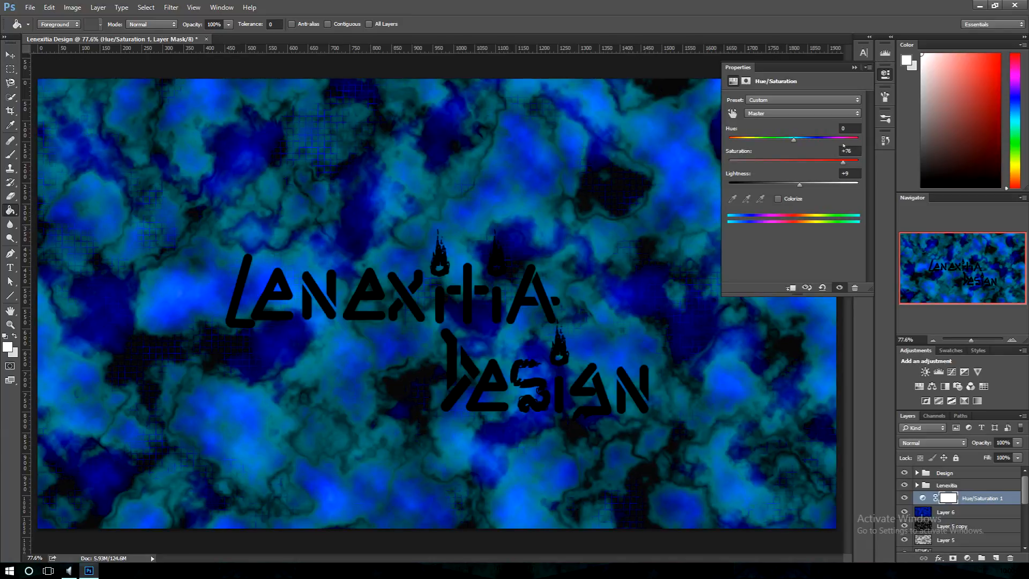
drag(800, 185, 799, 185)
click(854, 68)
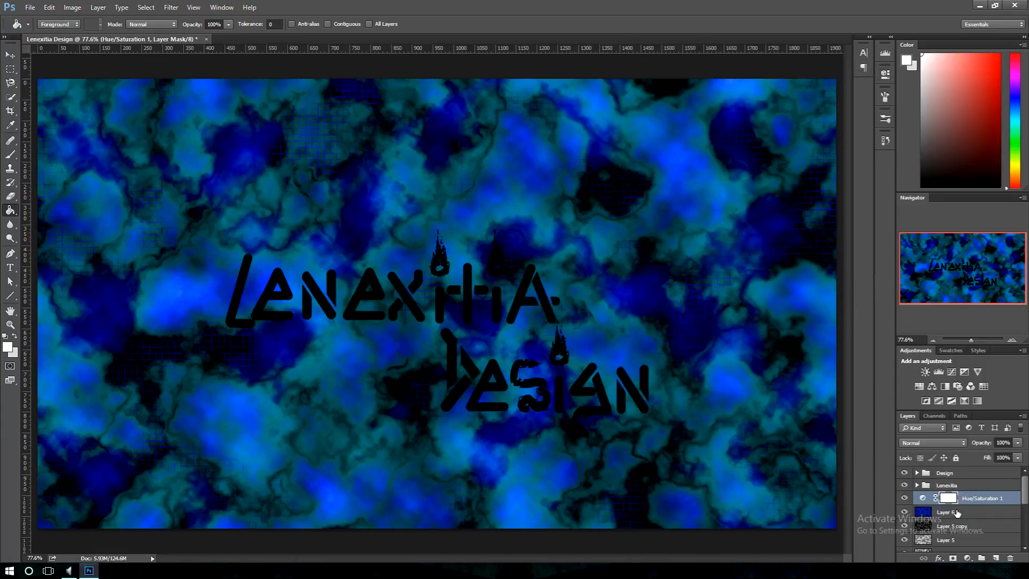
- Group all layers from Hue/Saturation 1 down to background copy and name the group "background"
scroll(965, 522, down, 3)
scroll(974, 532, down, 3)
scroll(961, 530, up, 5)
scroll(958, 530, down, 3)
scroll(957, 531, down, 3)
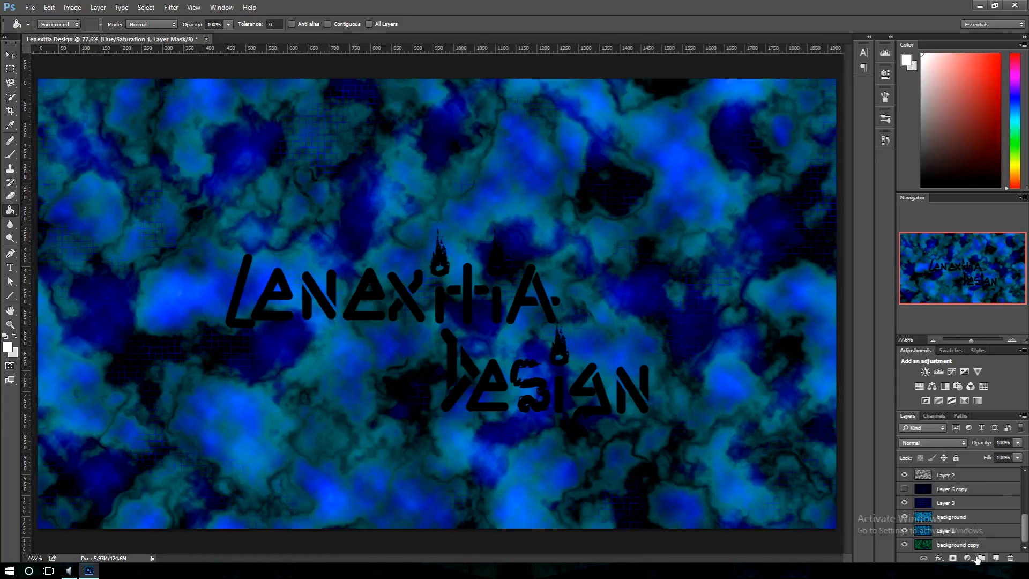
shift+click(972, 545)
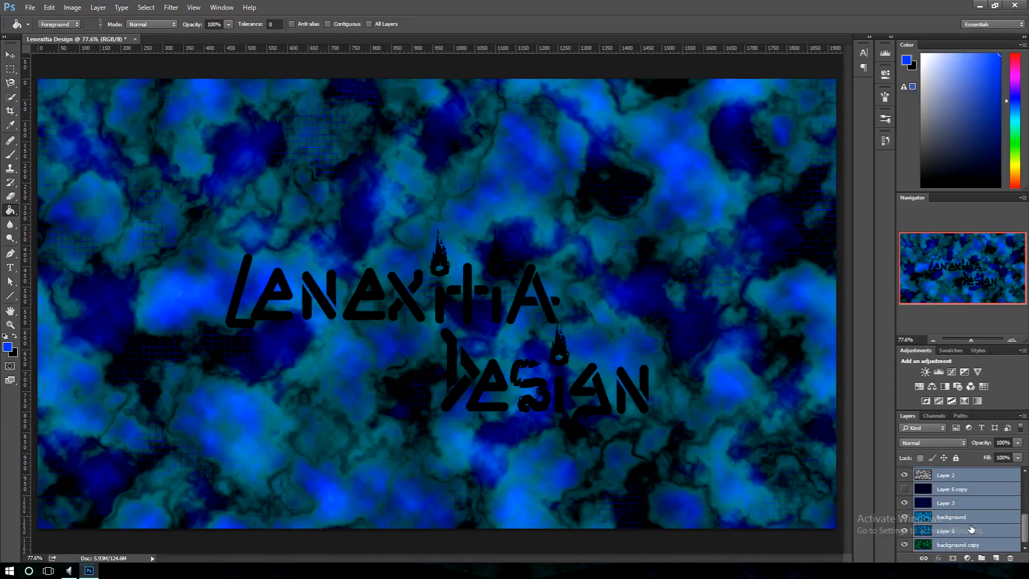
key(ctrl+g)
double_click(946, 498)
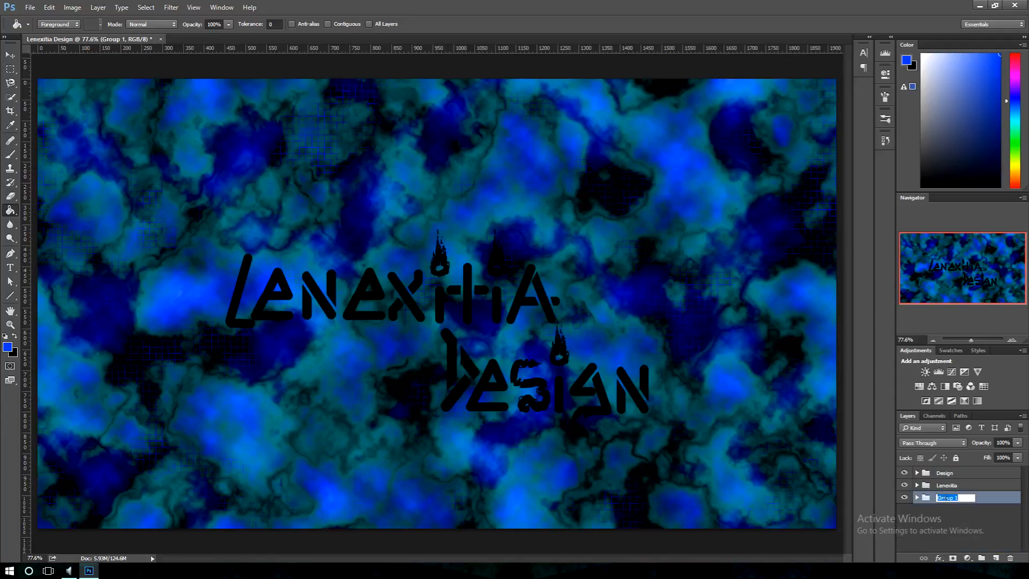
text(badkgouund)
- Group the Design and Lenexitia groups together and name the new group "Lenexitia Design"
click(946, 485)
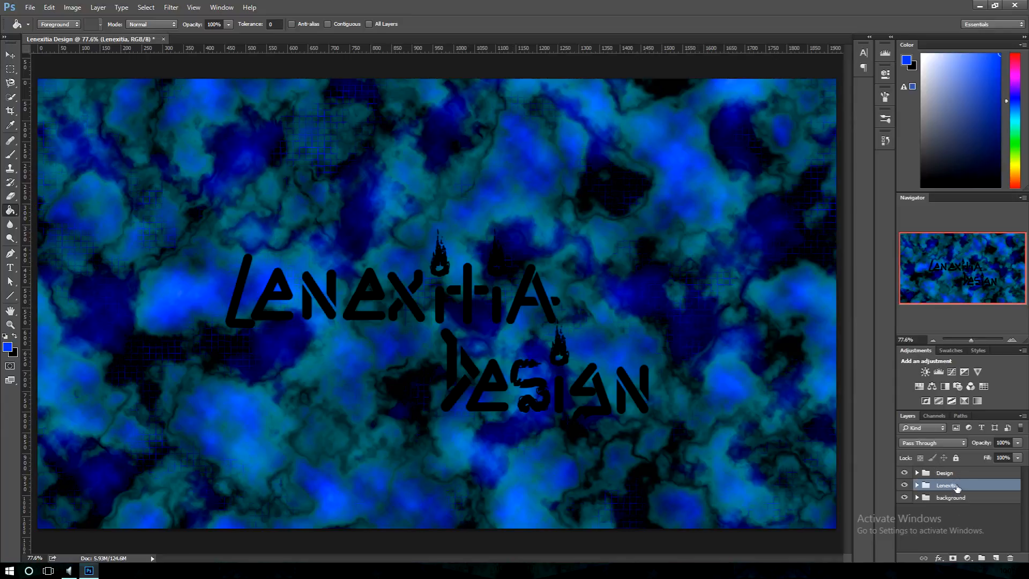
shift+click(955, 474)
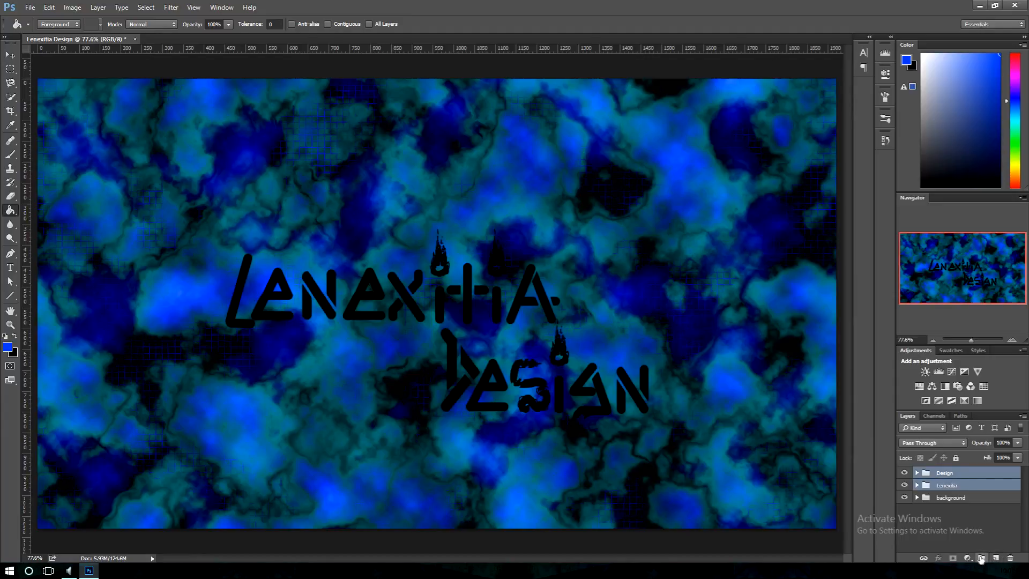
key(ctrl+g)
double_click(953, 473)
text(Le)
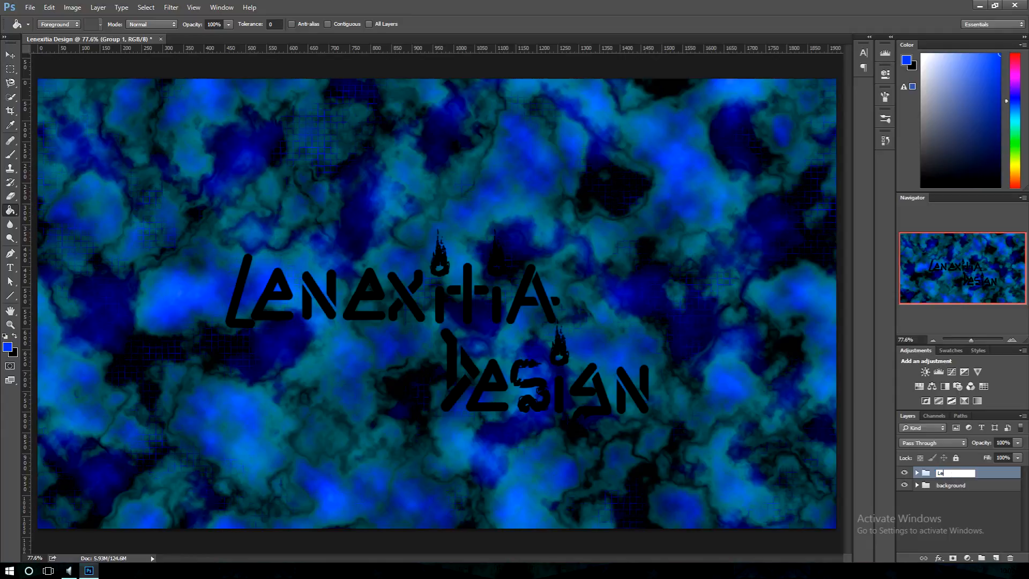
text(nexitia Design)
key(Return)
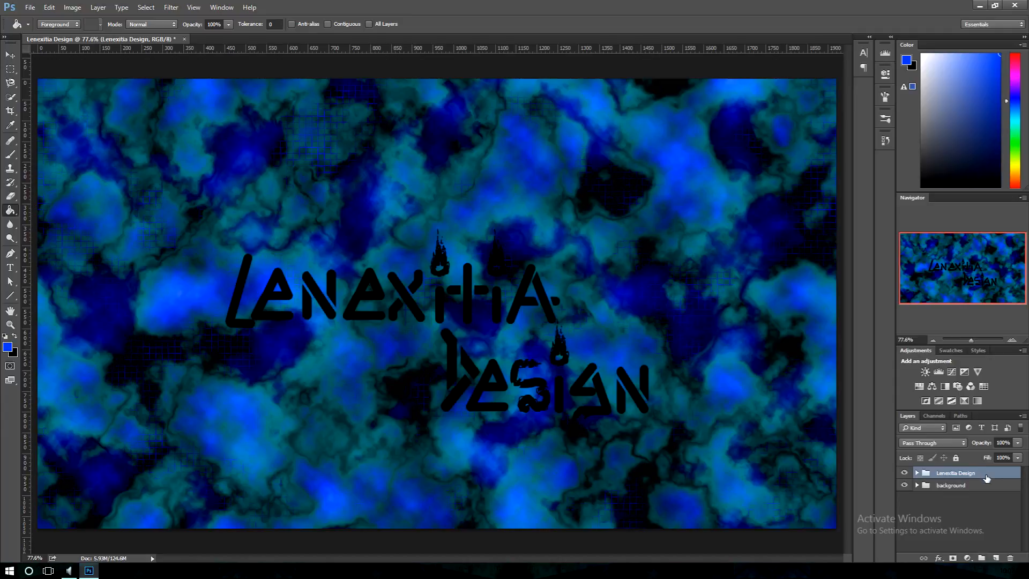
double_click(987, 478)
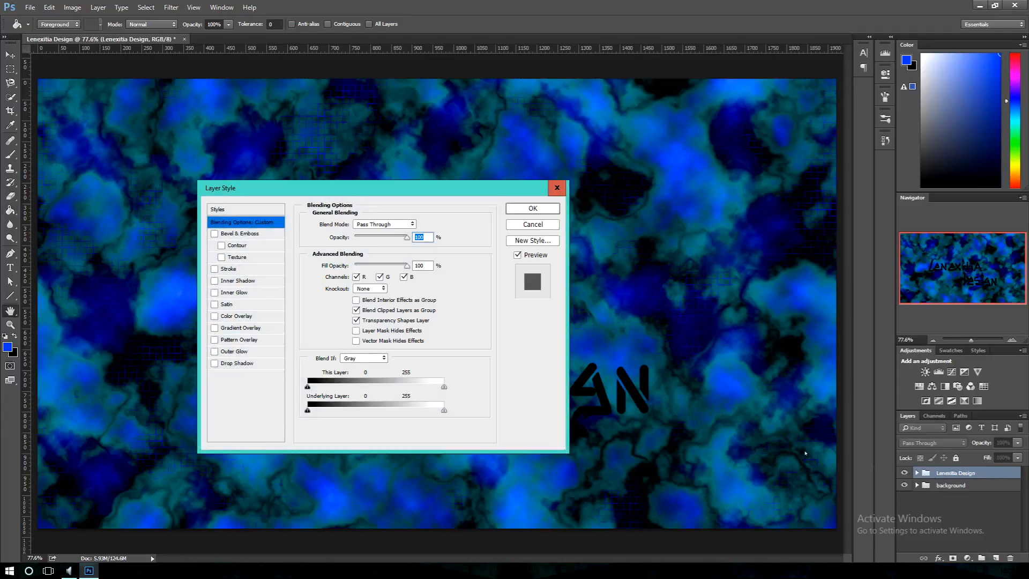
click(390, 224)
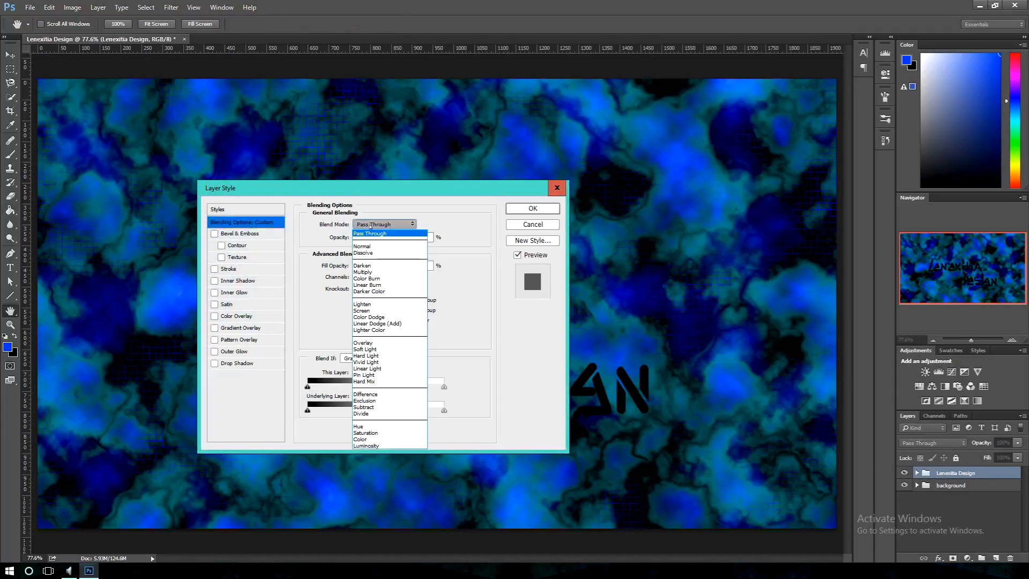
click(390, 225)
click(526, 227)
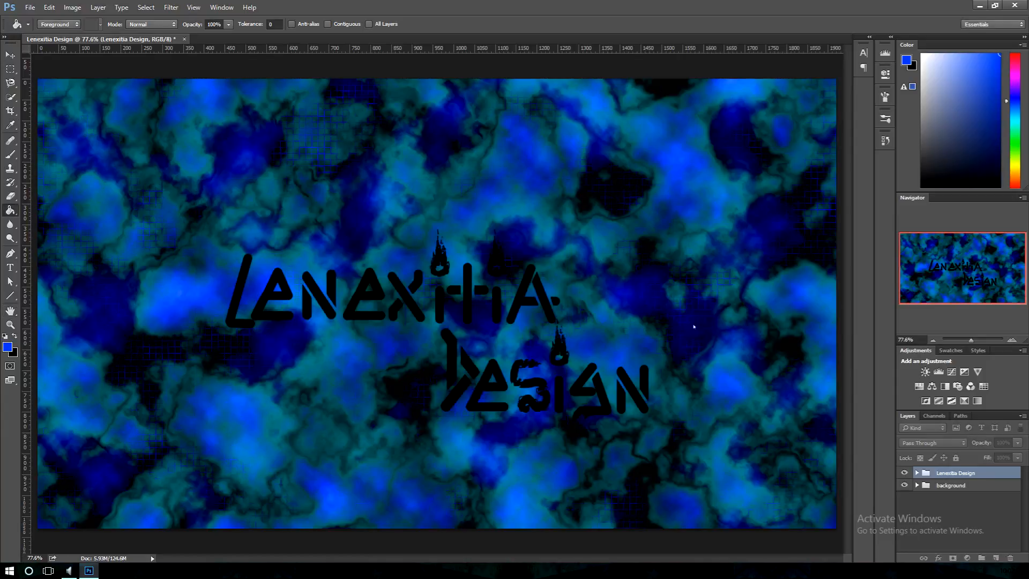
- Expand the Lenexitia Design and Design groups and select all letter layers inside Design
click(915, 473)
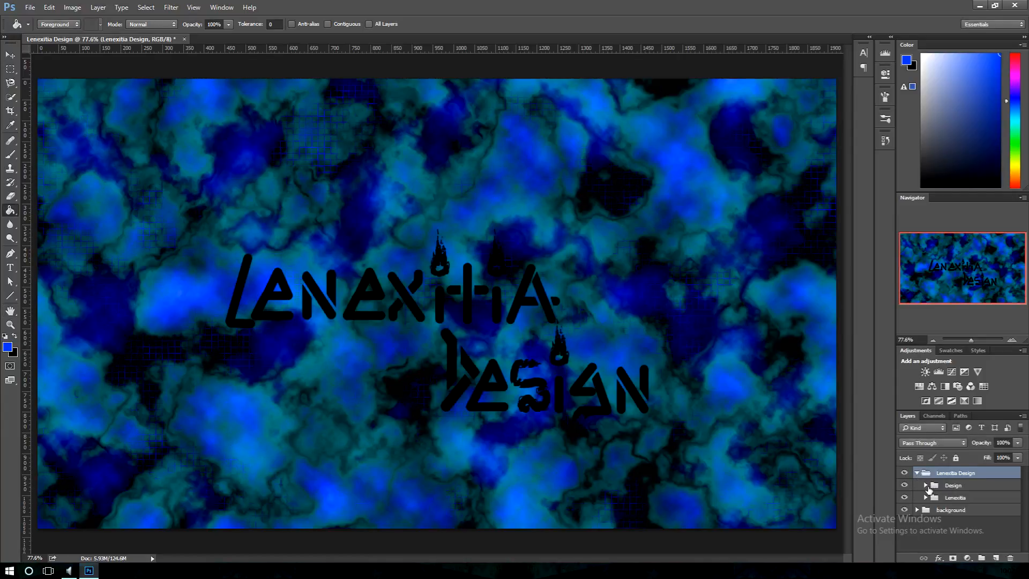
click(953, 486)
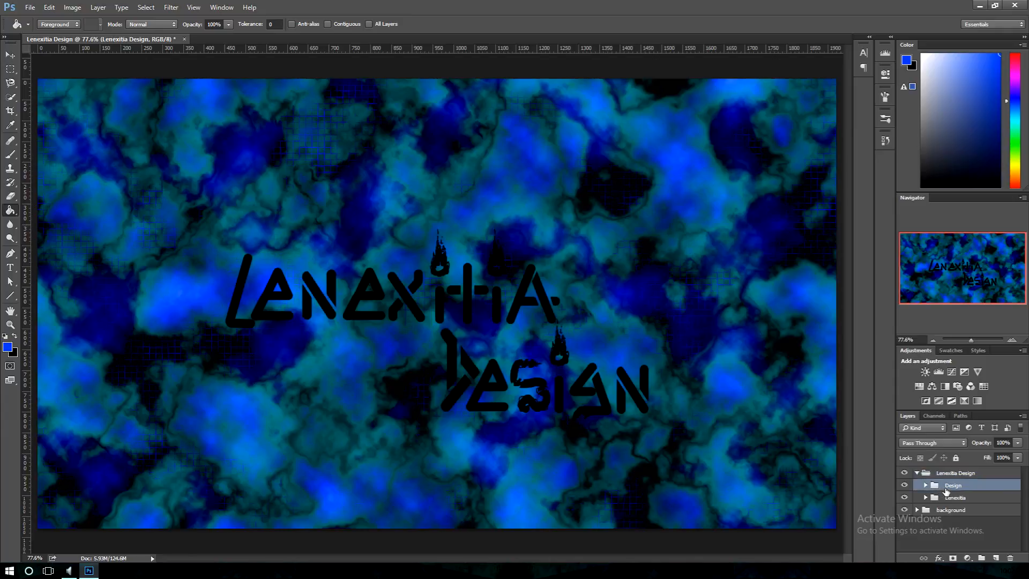
click(926, 485)
click(959, 502)
scroll(960, 507, down, 2)
shift+click(964, 526)
scroll(963, 519, up, 2)
drag(962, 509, 961, 514)
scroll(954, 507, down, 2)
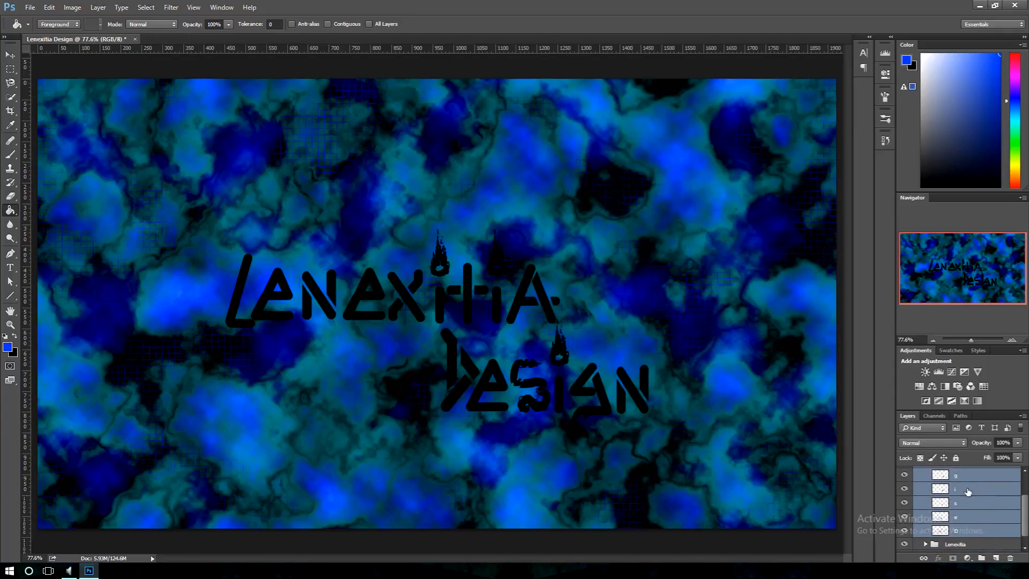
- Expand the Lenexitia group and extend the layer selection through its letter layers down to L
scroll(967, 493, down, 1)
click(926, 533)
scroll(961, 493, down, 3)
scroll(962, 491, up, 3)
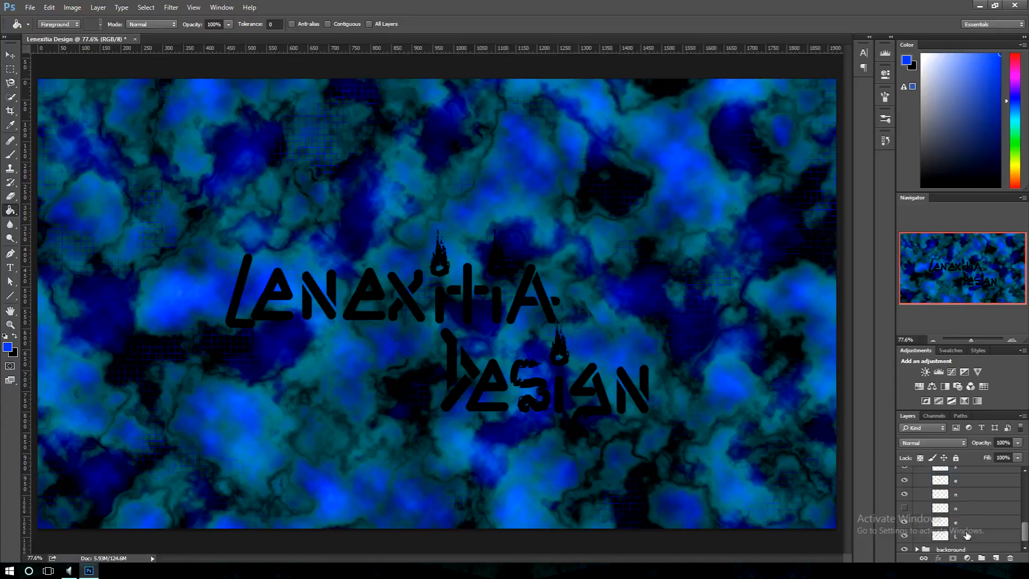
scroll(962, 512, down, 3)
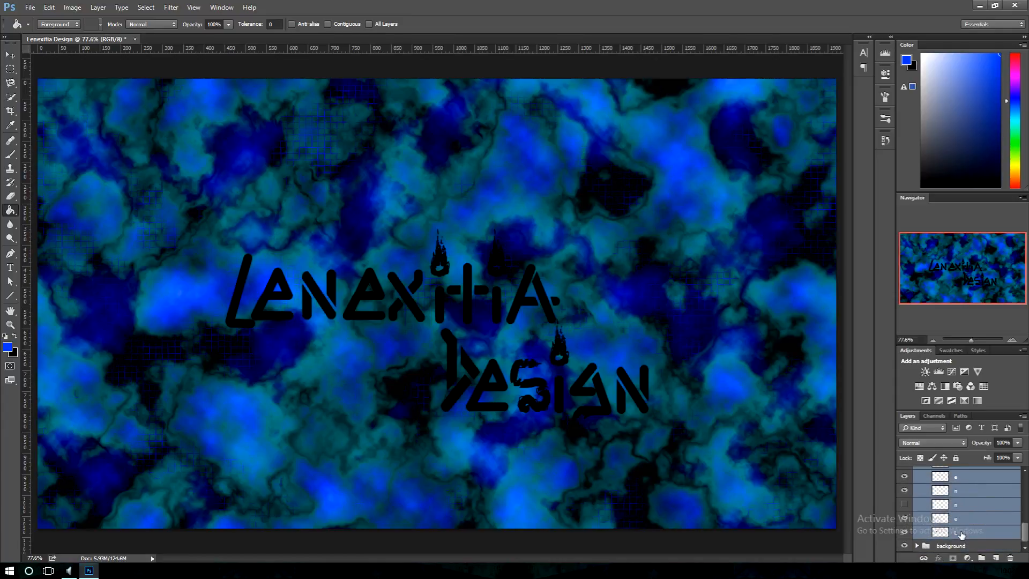
double_click(965, 532)
click(539, 226)
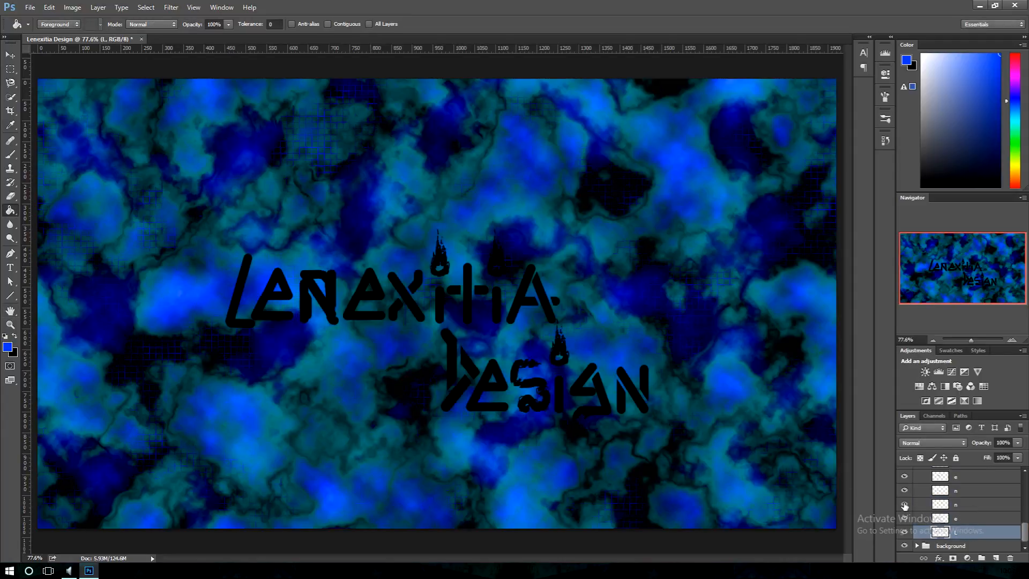
- Delete the hidden duplicate n layer from the Lenexitia group and select the group's letter layers
click(962, 518)
click(972, 536)
scroll(964, 500, up, 3)
shift+click(965, 486)
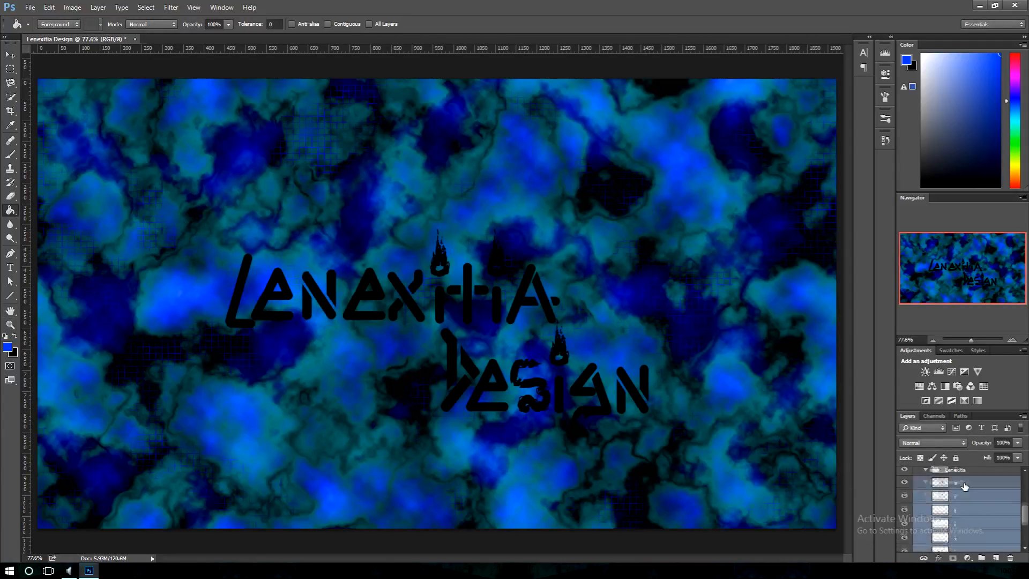
- Add a Stroke effect in white to the a layer at the top of the Lenexitia group
scroll(965, 489, up, 4)
scroll(964, 543, down, 1)
double_click(965, 531)
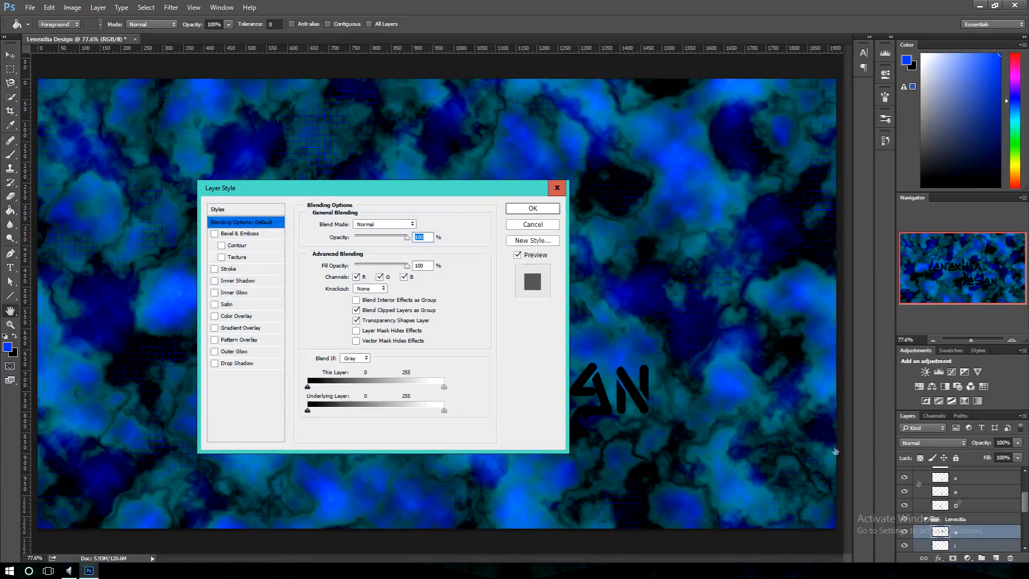
click(448, 207)
click(448, 220)
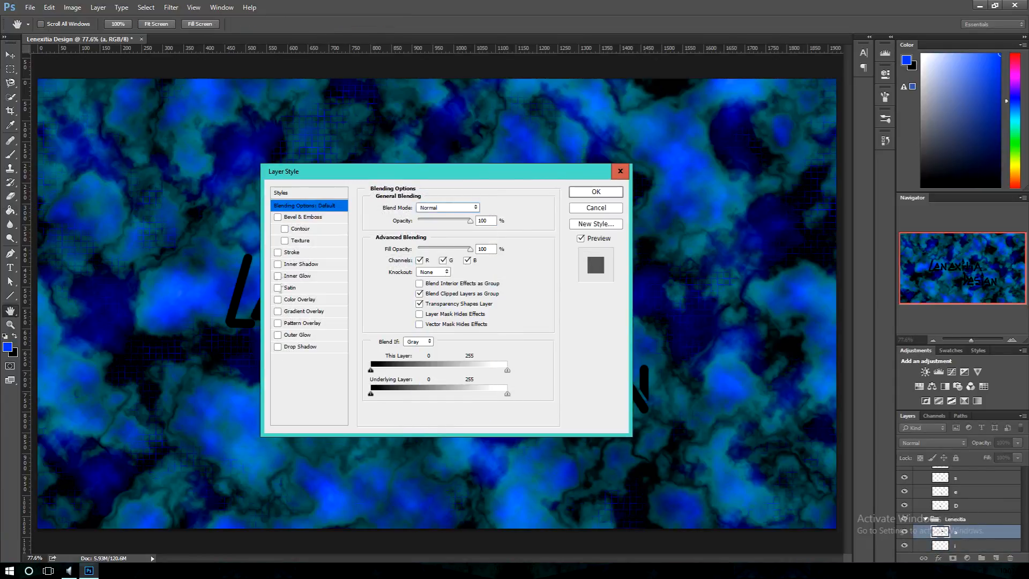
click(278, 252)
mouse_move(334, 174)
mouse_down()
mouse_move(815, 191)
mouse_move(789, 184)
mouse_up()
click(766, 261)
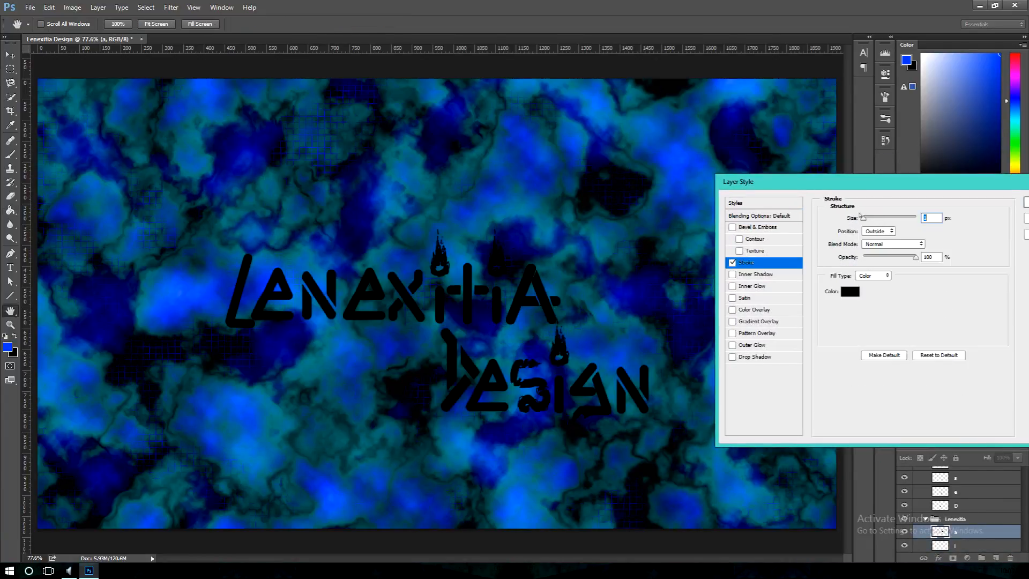
click(850, 291)
click(459, 176)
click(705, 167)
- Try several blend modes for the a layer's stroke, including Difference, Pin Light, Soft Light and Linear Light
click(894, 244)
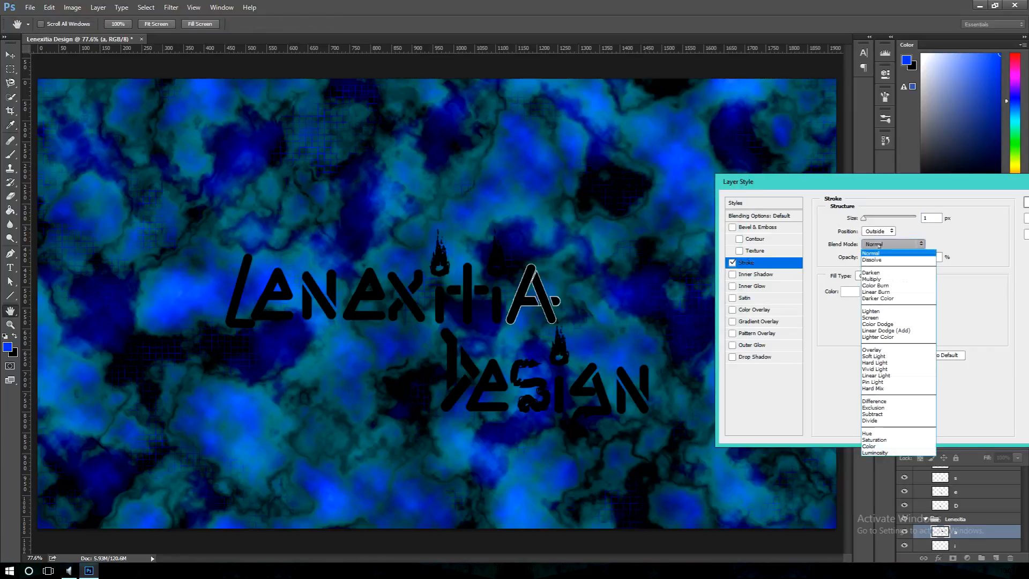
click(873, 407)
click(894, 244)
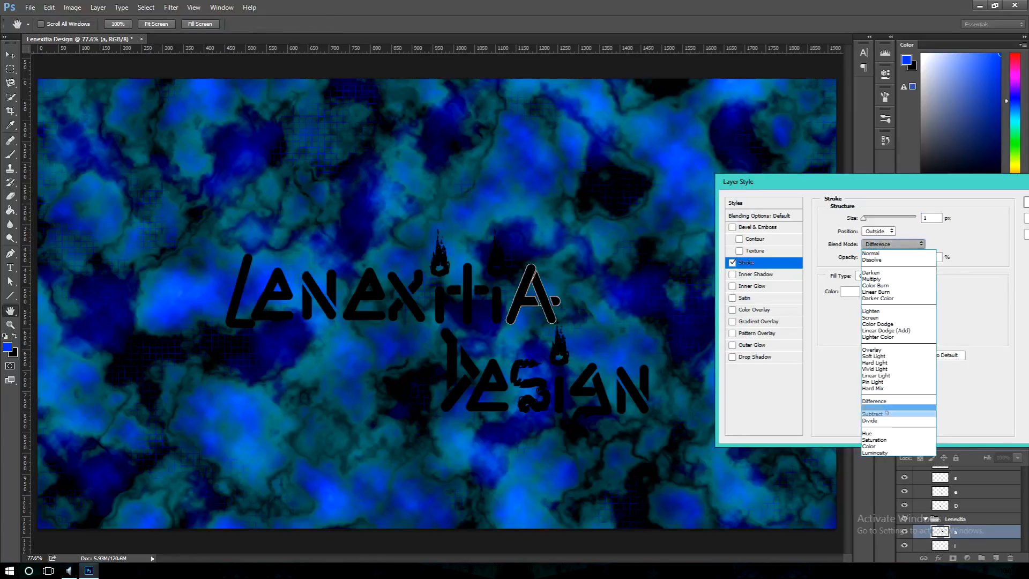
click(887, 406)
click(893, 243)
click(886, 381)
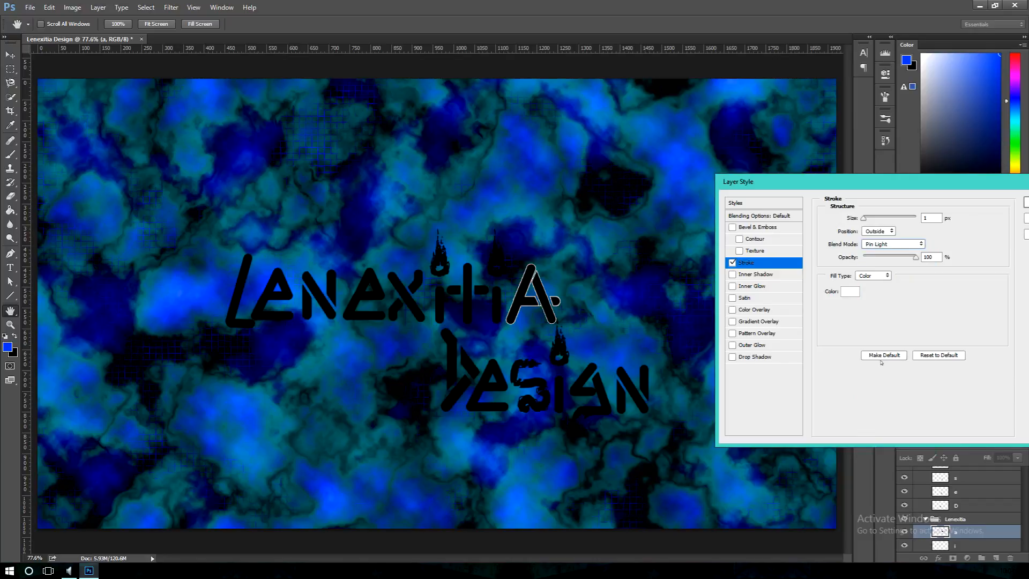
click(893, 244)
click(894, 364)
click(894, 244)
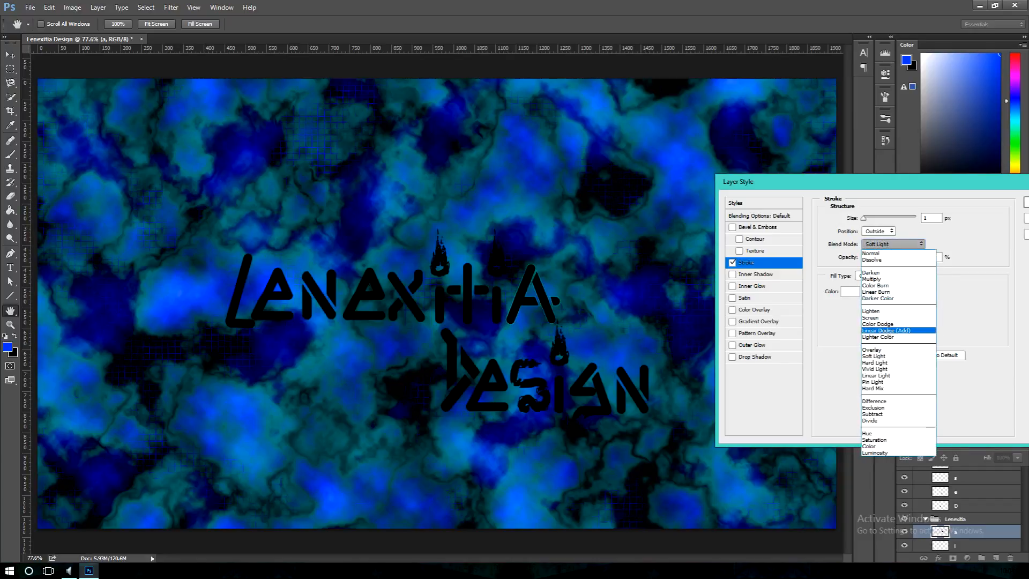
click(894, 290)
click(894, 244)
click(887, 378)
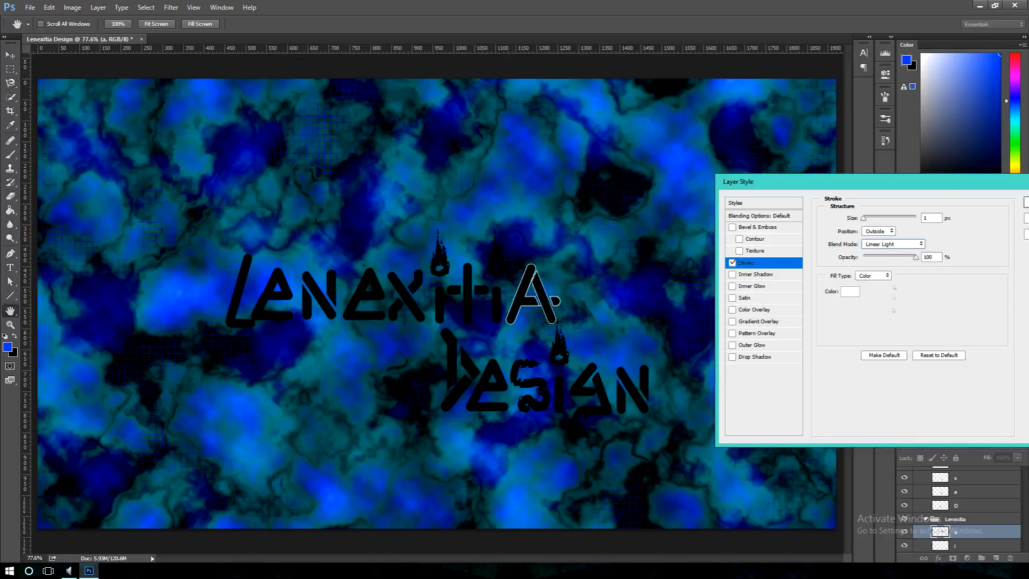
- Set the blend mode of the a layer's stroke to Soft Light
click(894, 244)
click(879, 356)
click(874, 245)
click(880, 365)
click(884, 244)
click(887, 357)
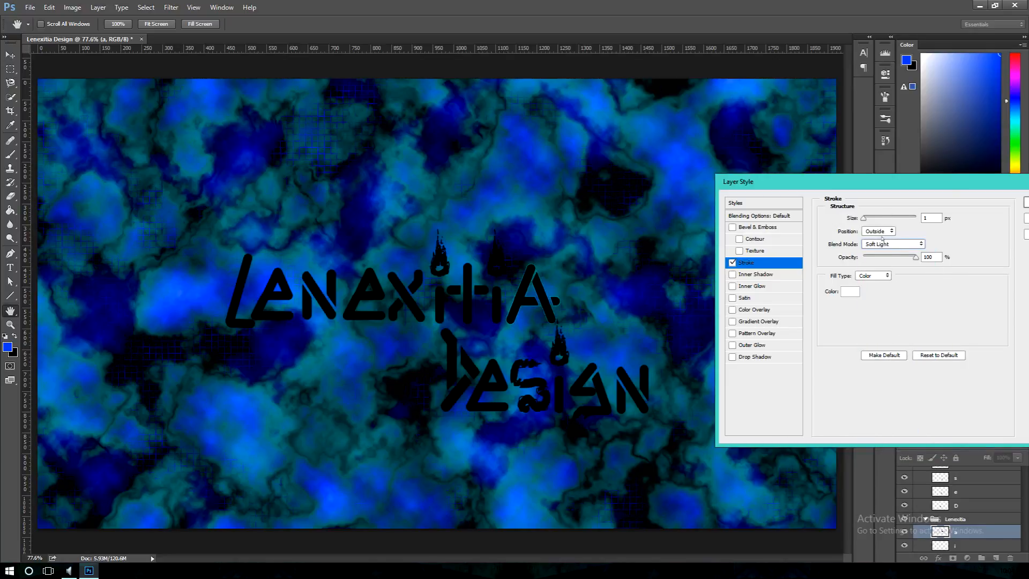
- Try other positions for the a layer's stroke and return it to Outside
click(879, 231)
click(876, 252)
click(936, 218)
click(885, 231)
click(882, 253)
click(884, 231)
click(881, 239)
drag(858, 182, 757, 178)
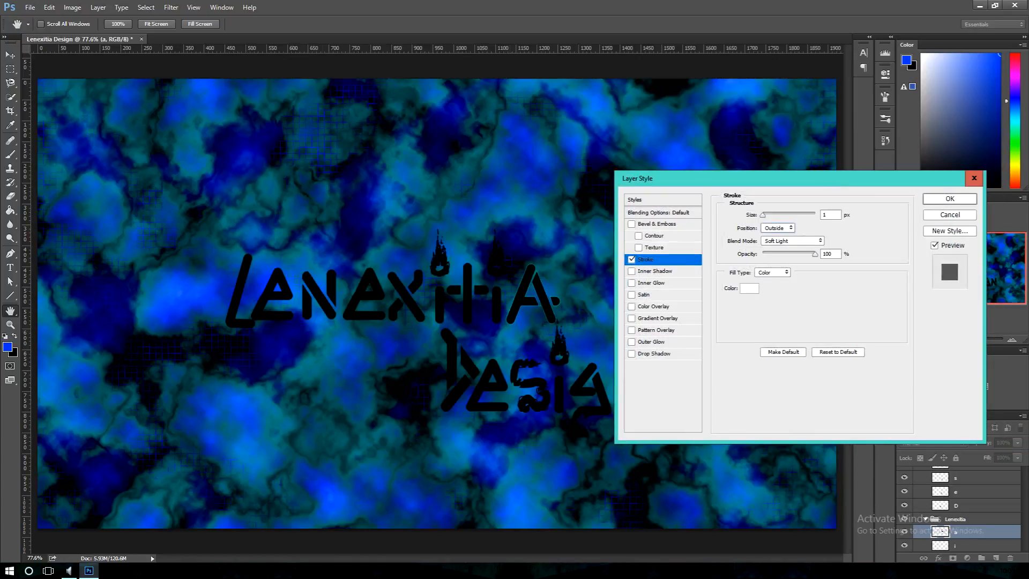
key(ctrl+alt+s)
click(422, 268)
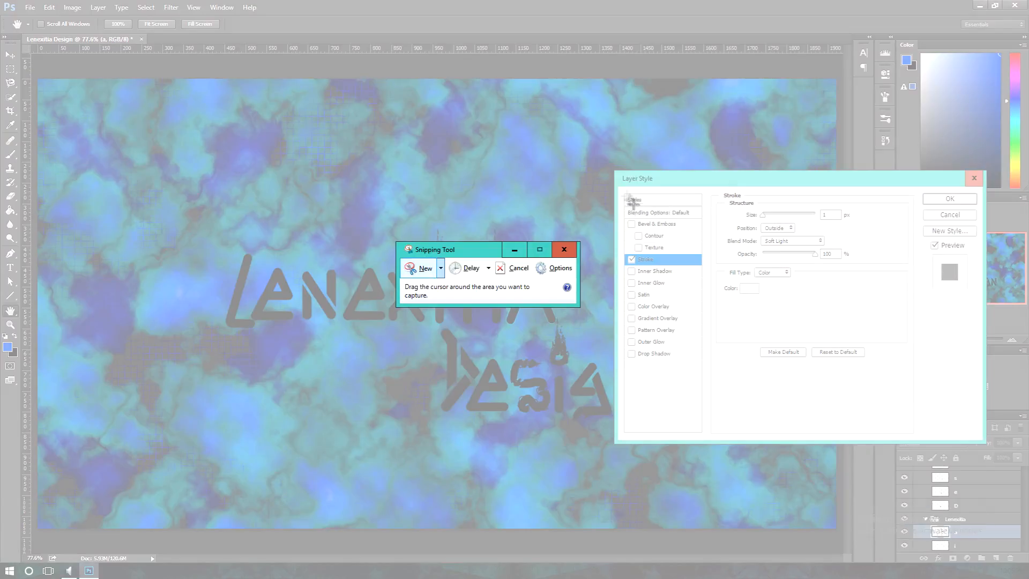
click(518, 268)
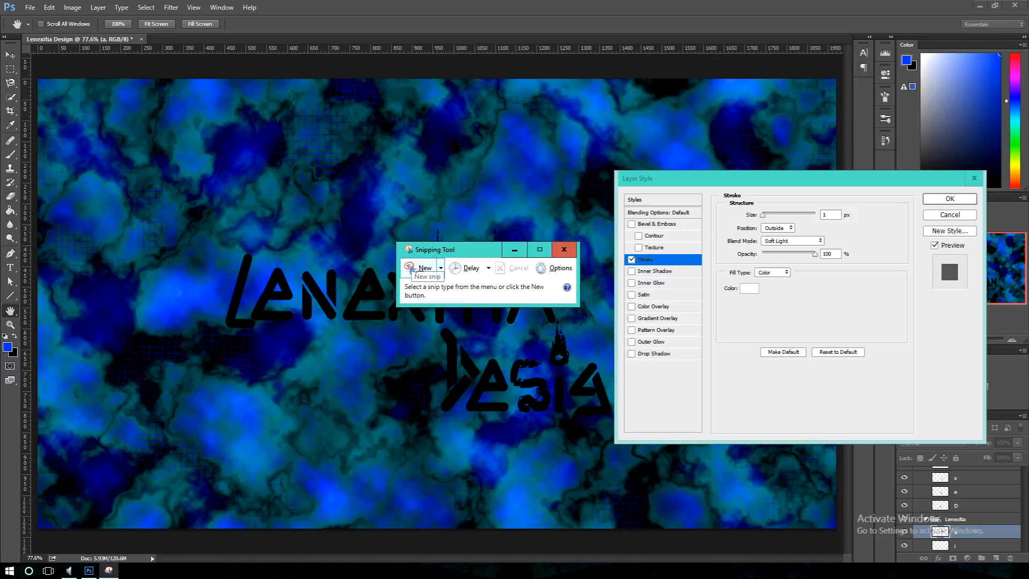
click(564, 249)
- Apply the a layer's stroke settings and enable a Stroke effect on the i layer directly below it
click(949, 198)
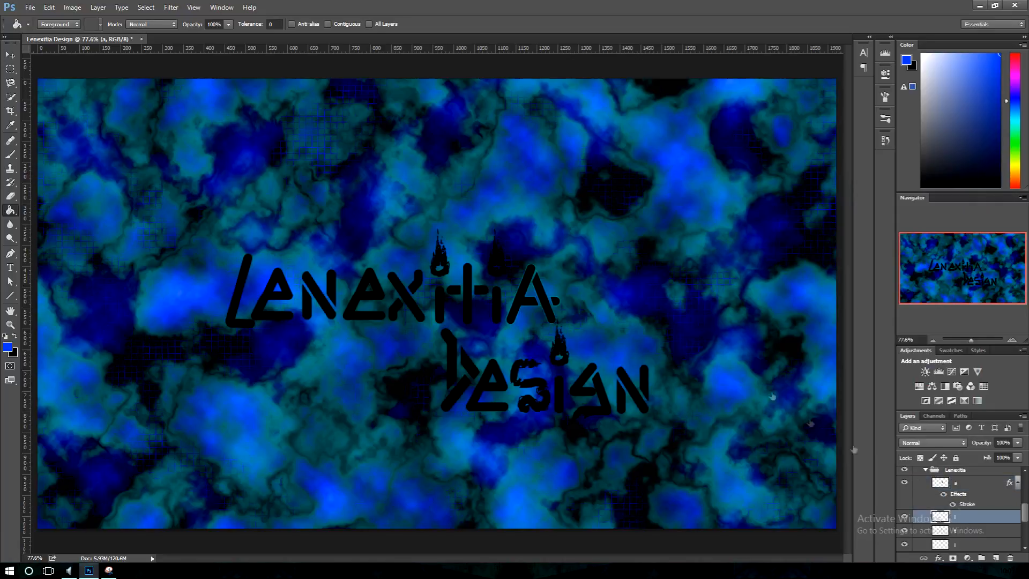
double_click(978, 517)
click(649, 260)
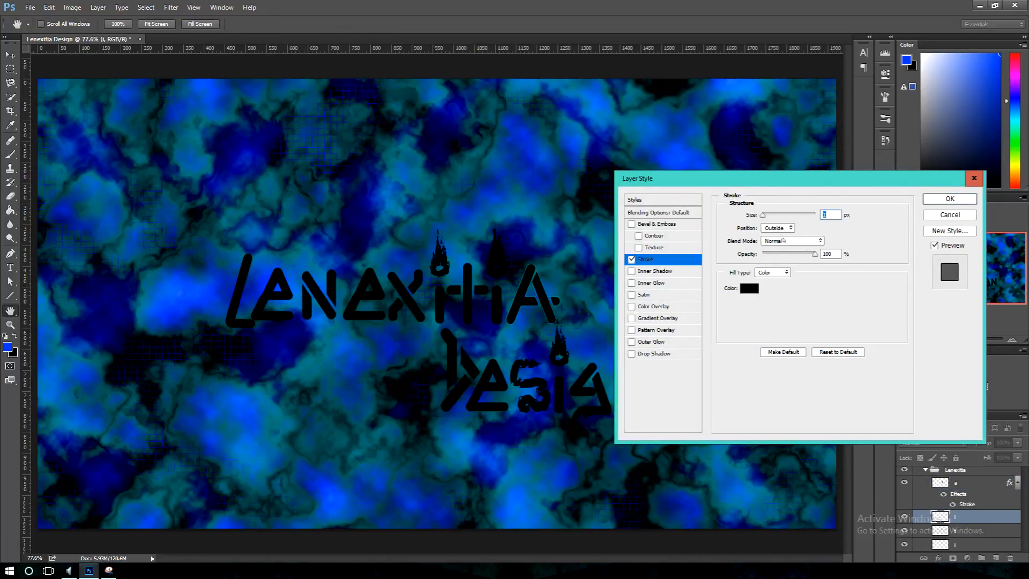